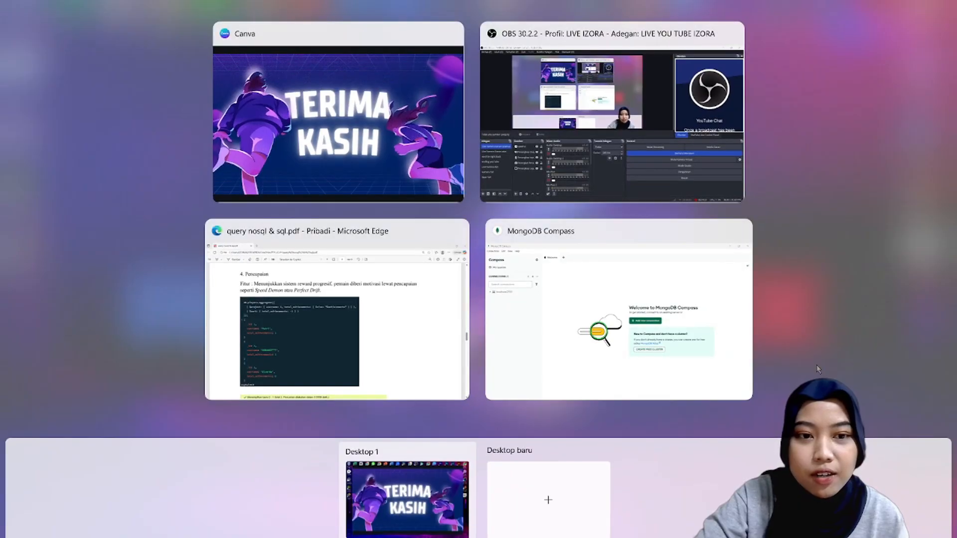
Step: Switch to the MongoDB Compass window and maximize it
{"action": "left_click", "coordinate": [618, 112]}
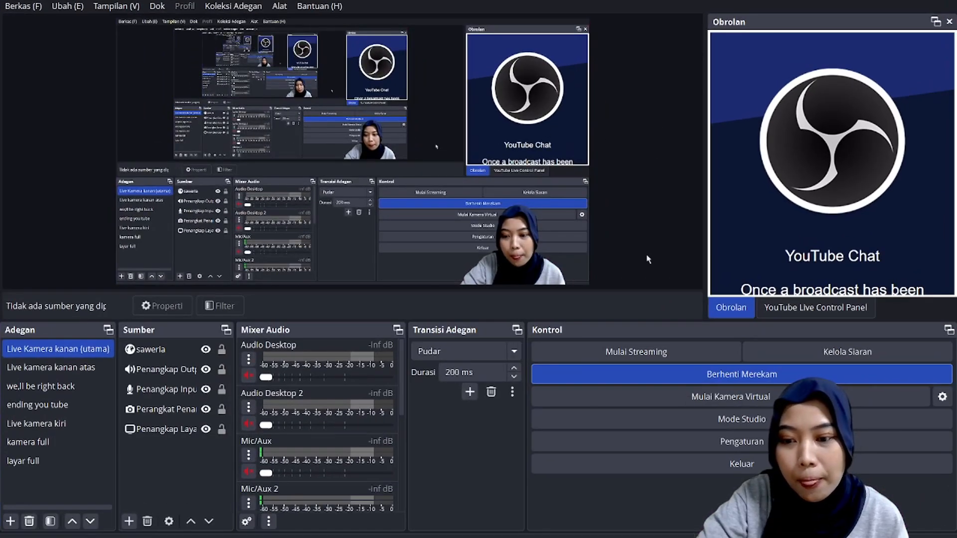
{"action": "key", "text": "super+Tab"}
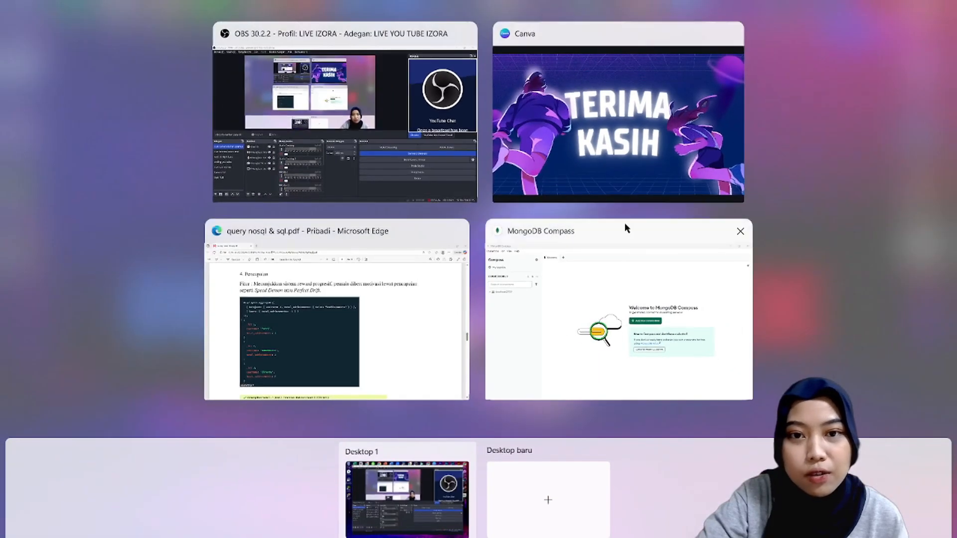
{"action": "left_click", "coordinate": [585, 140]}
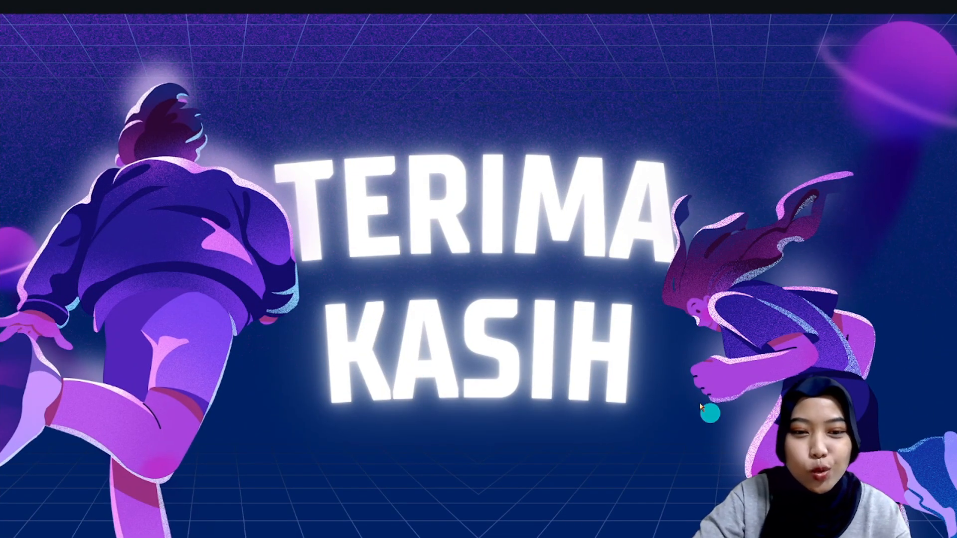
{"action": "key", "text": "super+Tab"}
{"action": "left_click", "coordinate": [591, 308]}
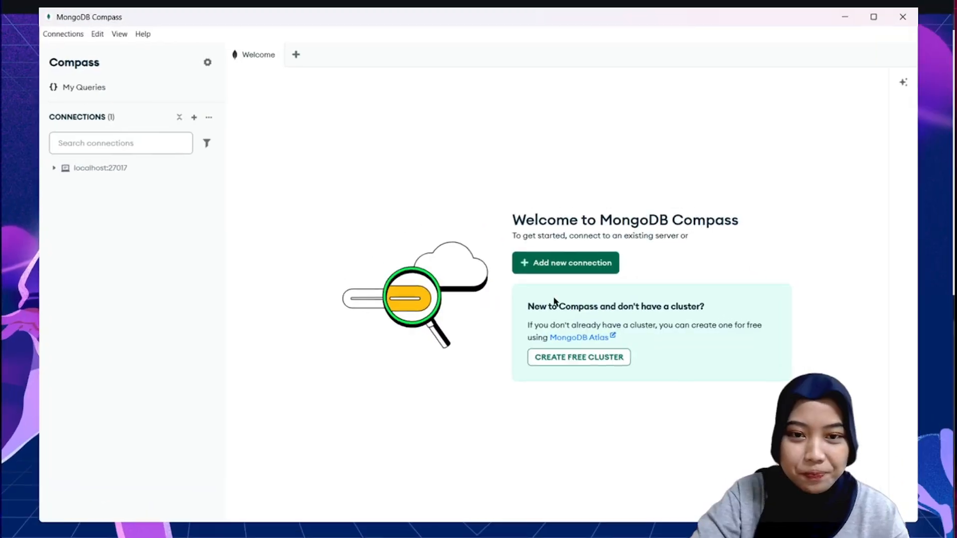
{"action": "left_click", "coordinate": [875, 18]}
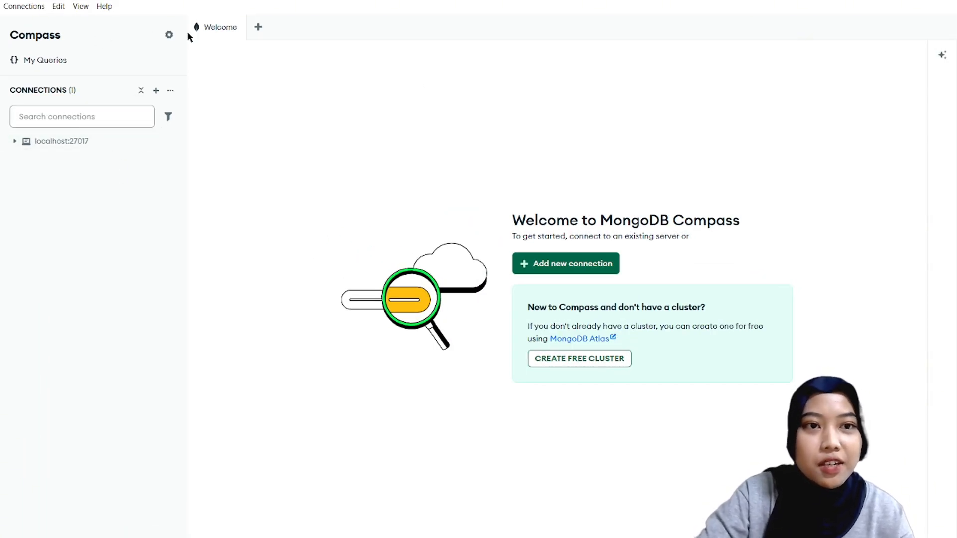
{"action": "mouse_move", "coordinate": [77, 147]}
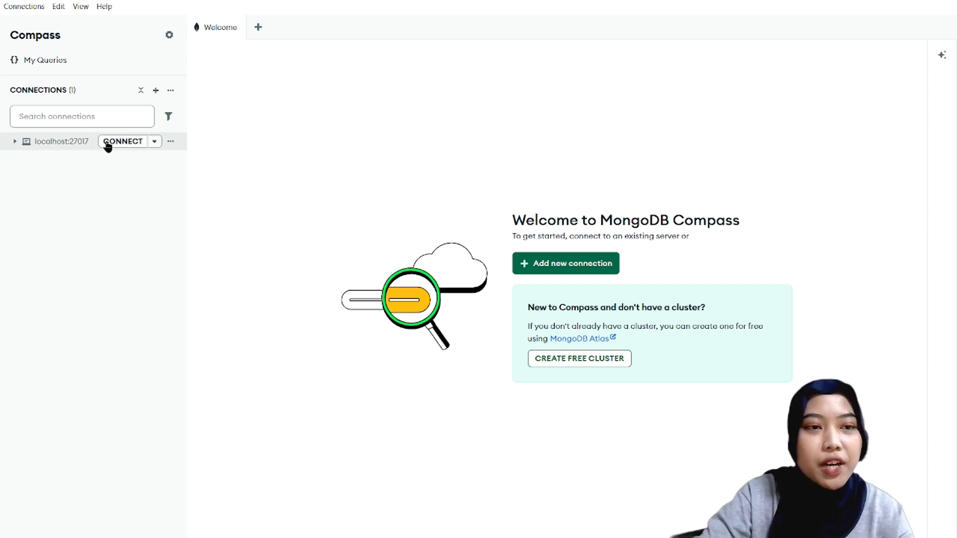
{"action": "left_click", "coordinate": [155, 92]}
{"action": "left_click", "coordinate": [329, 300]}
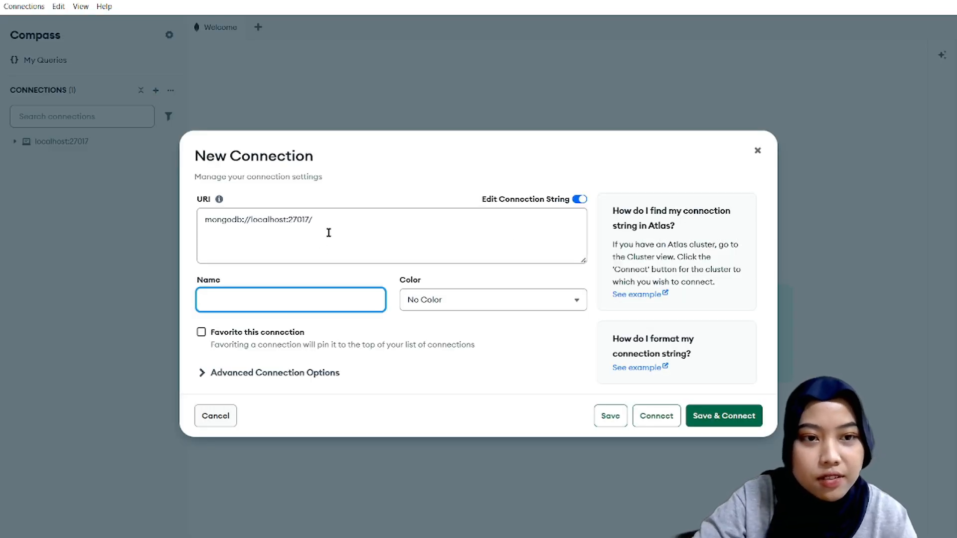
{"action": "left_click", "coordinate": [758, 151]}
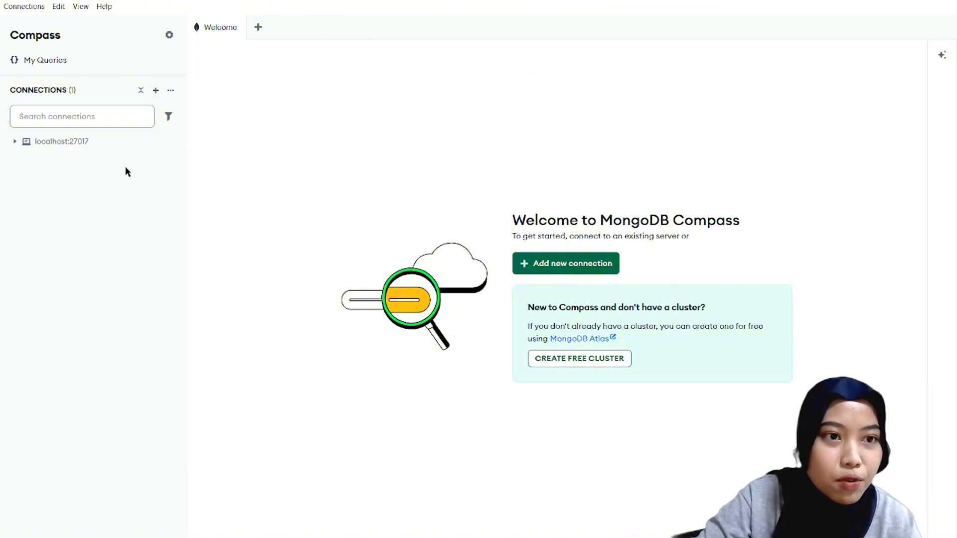
Step: Start a new connection with the URI mongodb://localhost:27017/ and name it belajar
{"action": "left_click", "coordinate": [155, 92]}
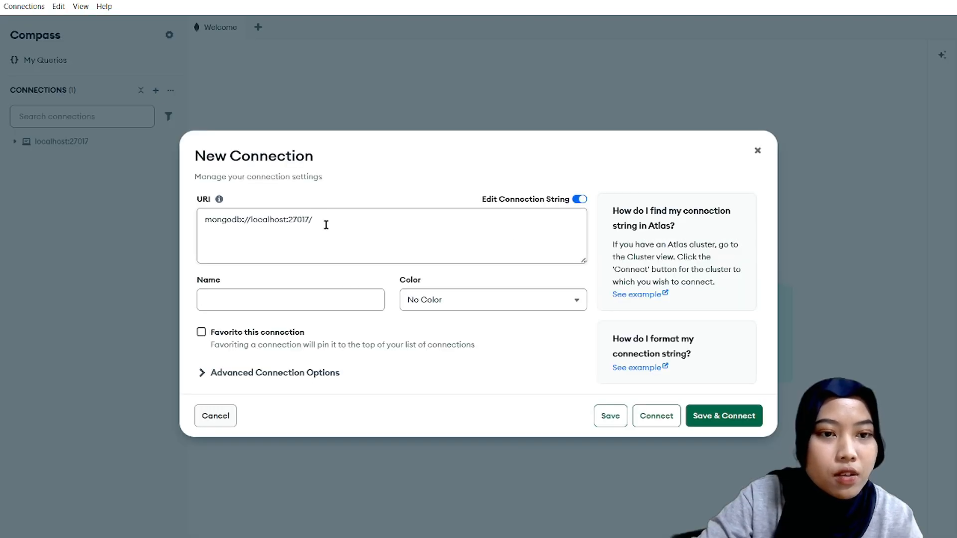
{"action": "left_click", "coordinate": [278, 297]}
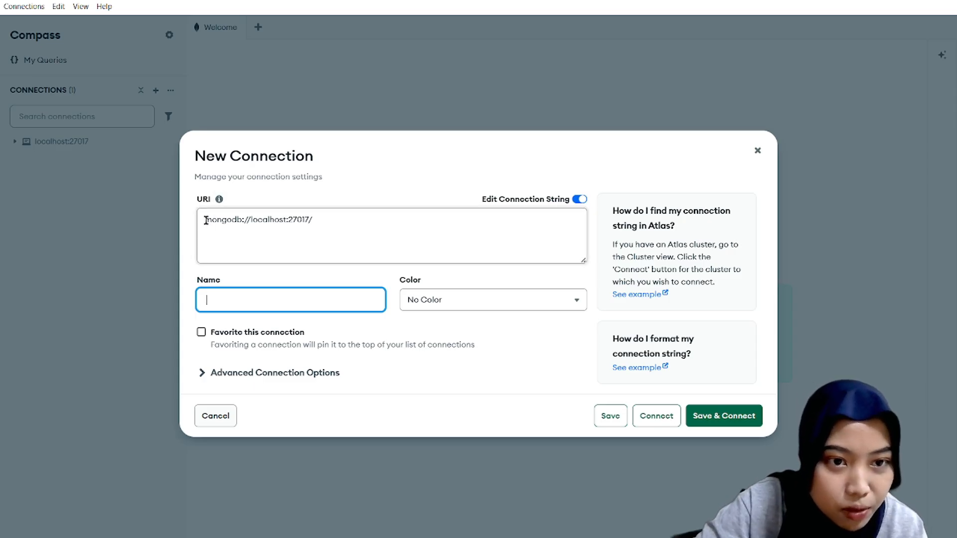
{"action": "left_click_drag", "start_coordinate": [206, 220], "coordinate": [308, 221]}
{"action": "left_click", "coordinate": [330, 221]}
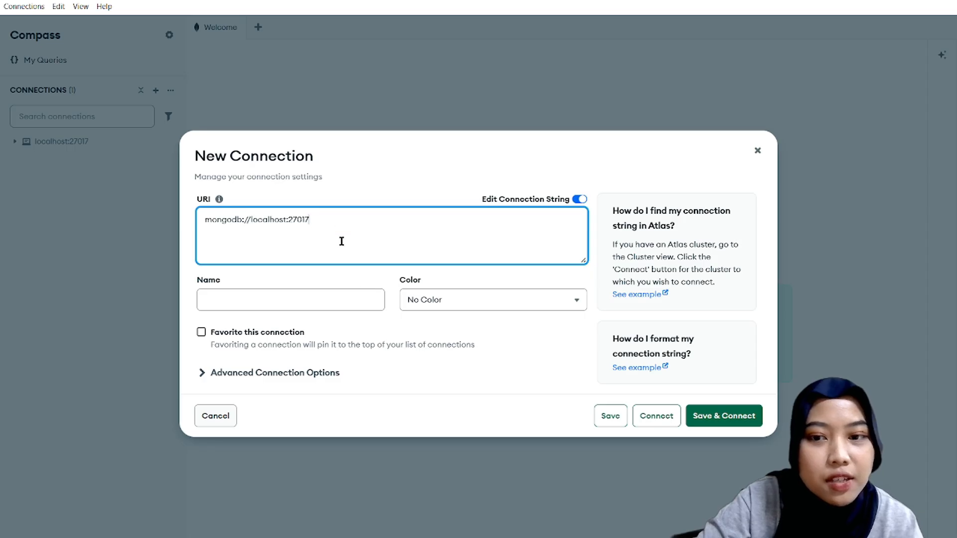
{"action": "left_click", "coordinate": [296, 302]}
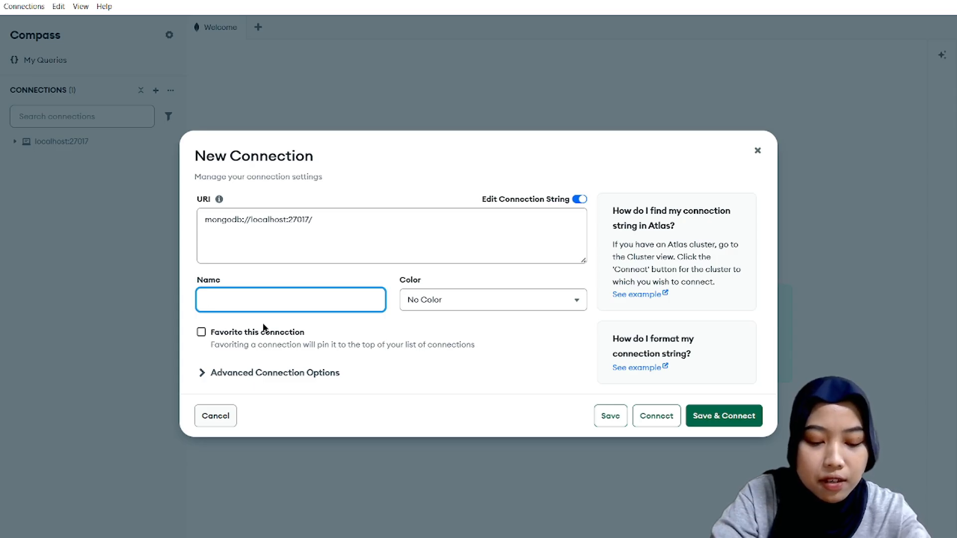
{"action": "type", "text": "belajar"}
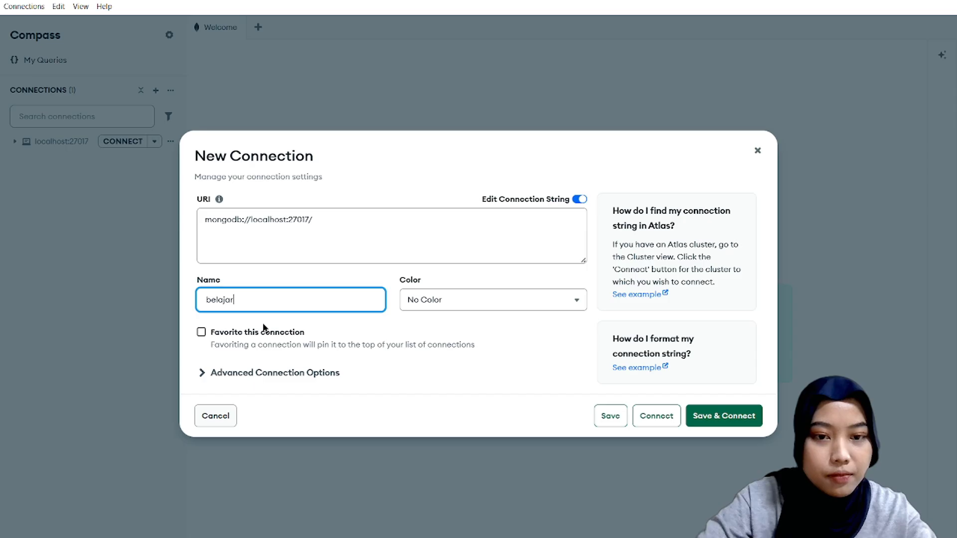
Step: Assign the Purple color to the belajar connection, then save it and connect
{"action": "left_click", "coordinate": [557, 305]}
{"action": "scroll", "coordinate": [441, 437], "scroll_direction": "down", "scroll_amount": 2}
{"action": "scroll", "coordinate": [441, 438], "scroll_direction": "up", "scroll_amount": 1}
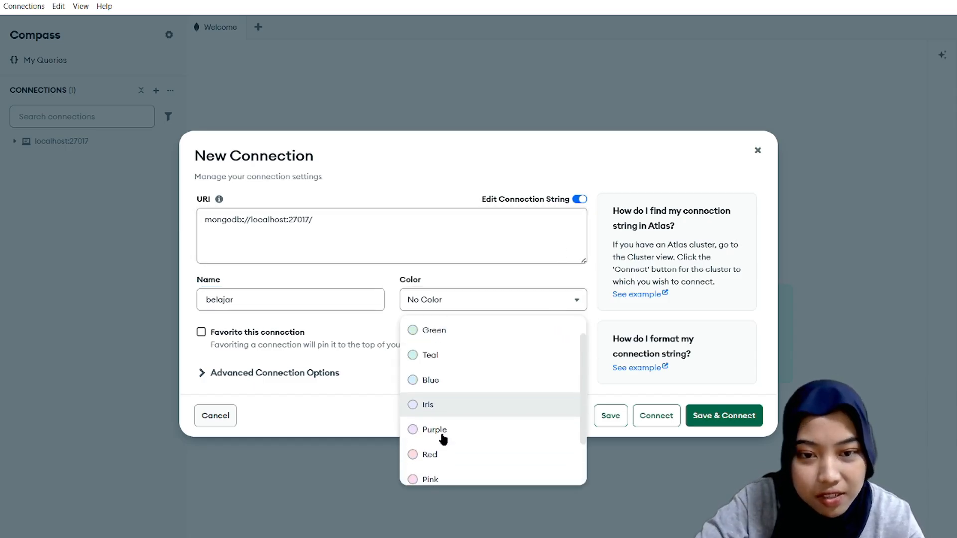
{"action": "scroll", "coordinate": [444, 439], "scroll_direction": "down", "scroll_amount": 2}
{"action": "scroll", "coordinate": [443, 439], "scroll_direction": "up", "scroll_amount": 2}
{"action": "scroll", "coordinate": [443, 438], "scroll_direction": "down", "scroll_amount": 2}
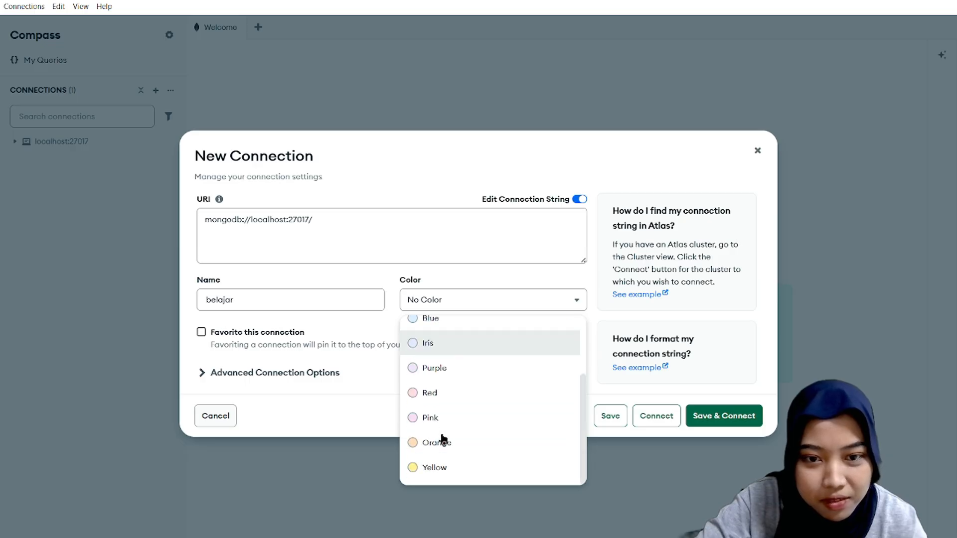
{"action": "scroll", "coordinate": [443, 439], "scroll_direction": "up", "scroll_amount": 2}
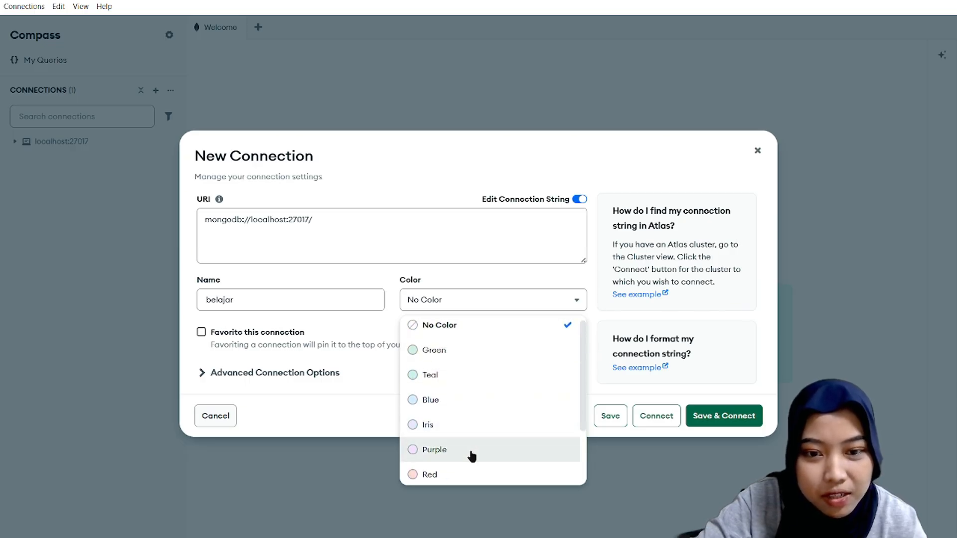
{"action": "left_click", "coordinate": [472, 455]}
{"action": "left_click", "coordinate": [725, 416]}
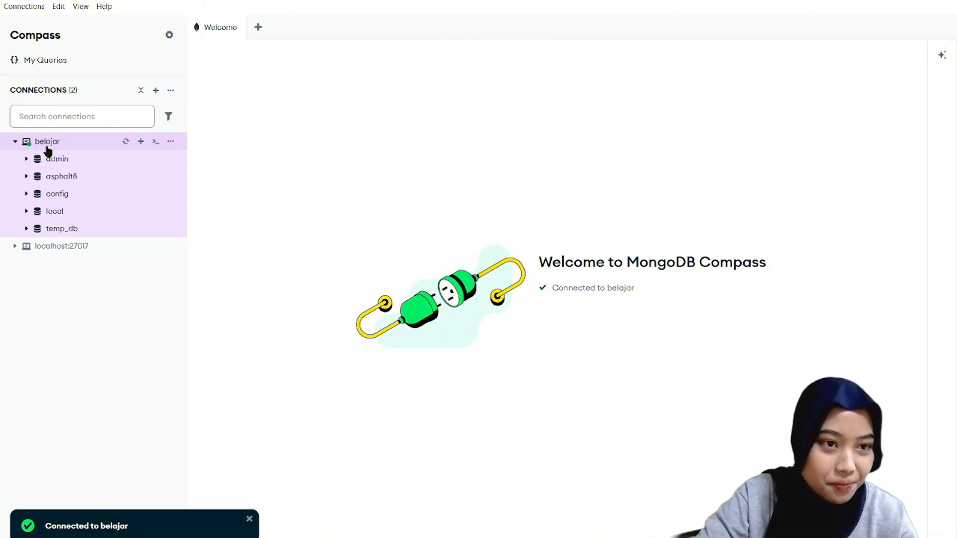
Step: Expand the asphalt8 database under the belajar connection to view its collections, and collapse it again
{"action": "left_click", "coordinate": [27, 177]}
{"action": "left_click", "coordinate": [26, 177]}
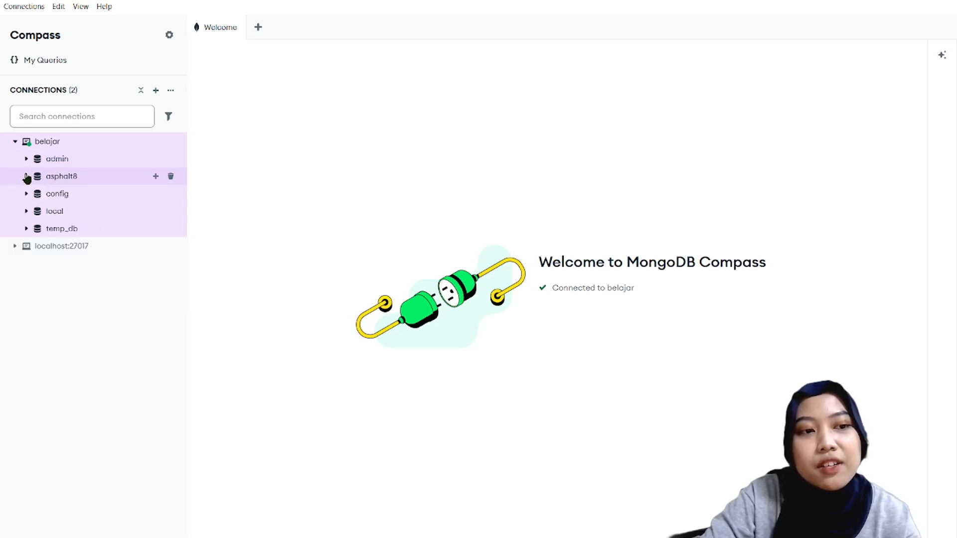
{"action": "left_click", "coordinate": [26, 178]}
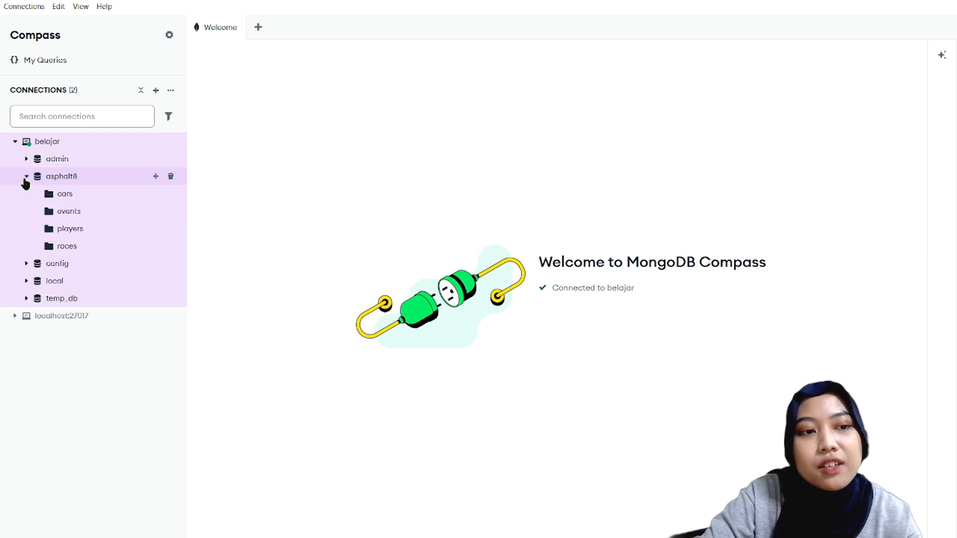
{"action": "left_click", "coordinate": [26, 178]}
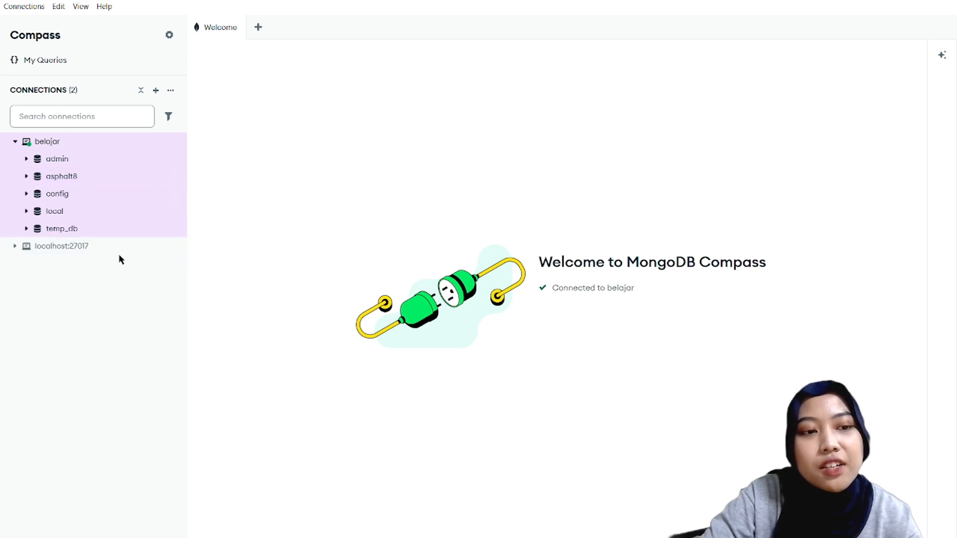
Step: Connect to the saved localhost:27017 connection and disconnect from it again
{"action": "mouse_move", "coordinate": [117, 252]}
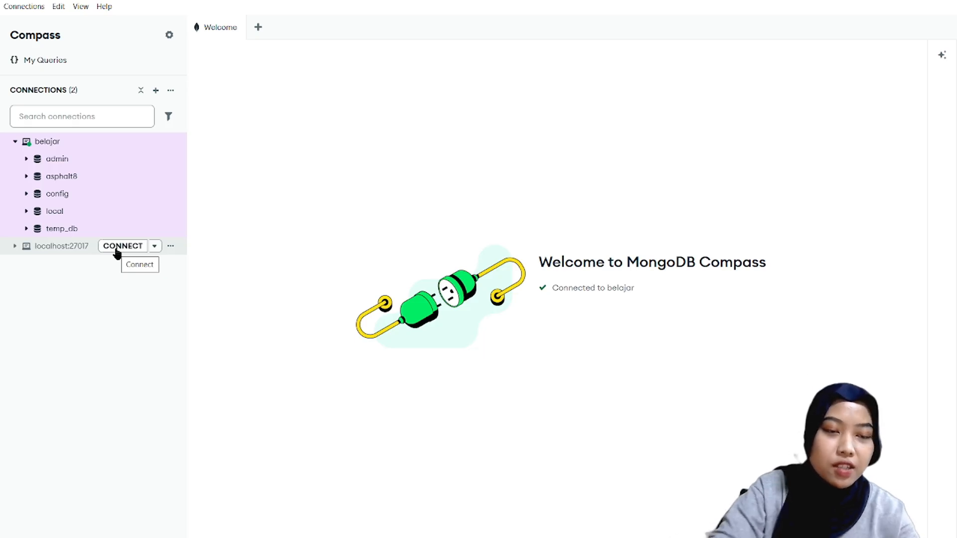
{"action": "left_click", "coordinate": [117, 250]}
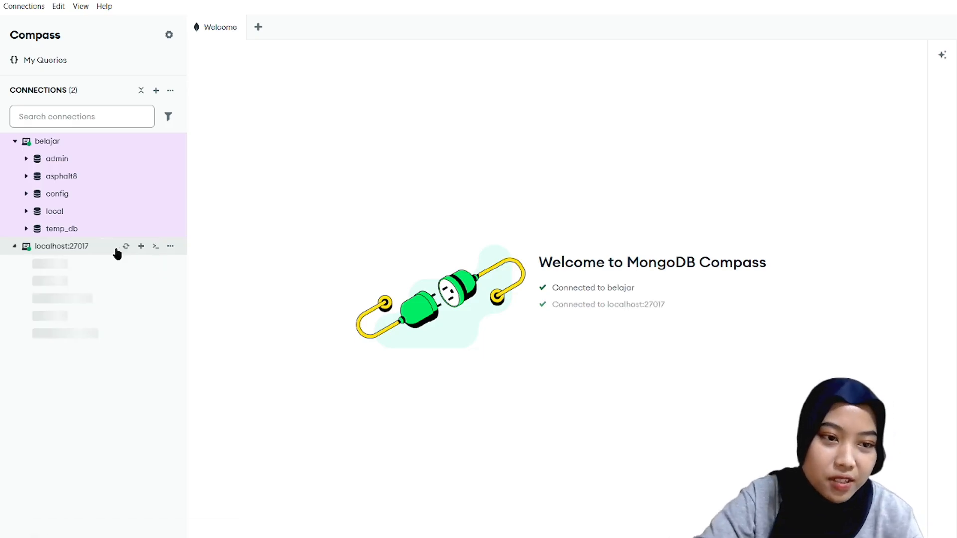
{"action": "left_click", "coordinate": [172, 247]}
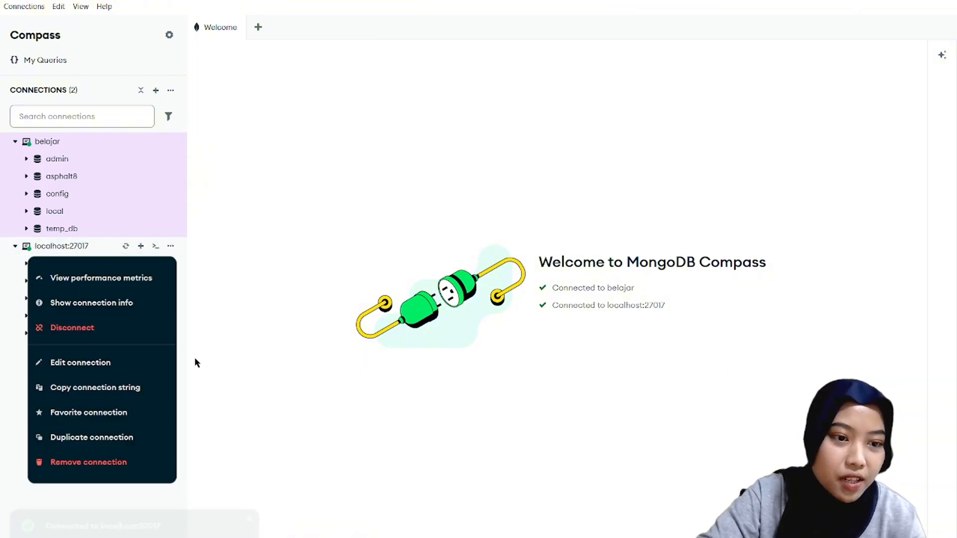
{"action": "left_click", "coordinate": [108, 334]}
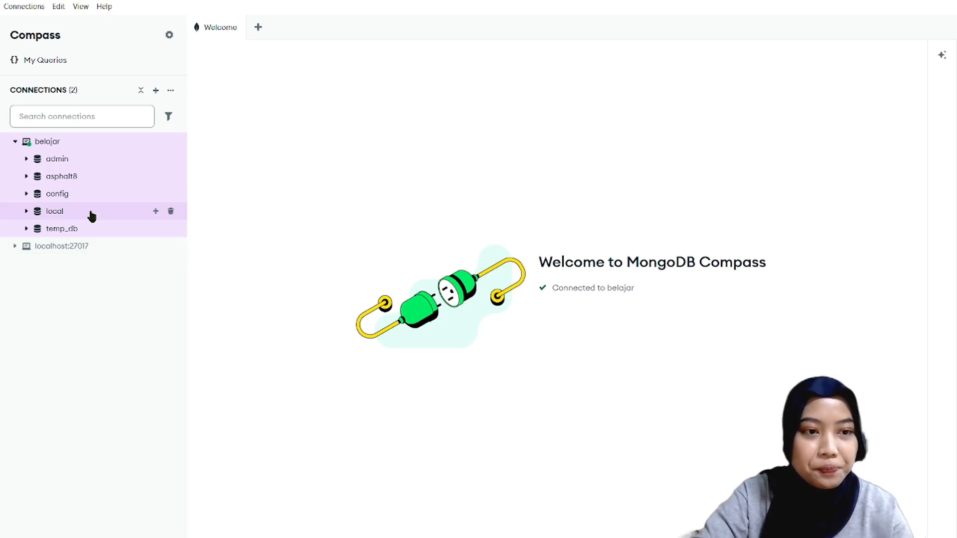
Step: Open the asphalt8 database to view the details of its collections, and collapse its tree entry
{"action": "left_click", "coordinate": [82, 179]}
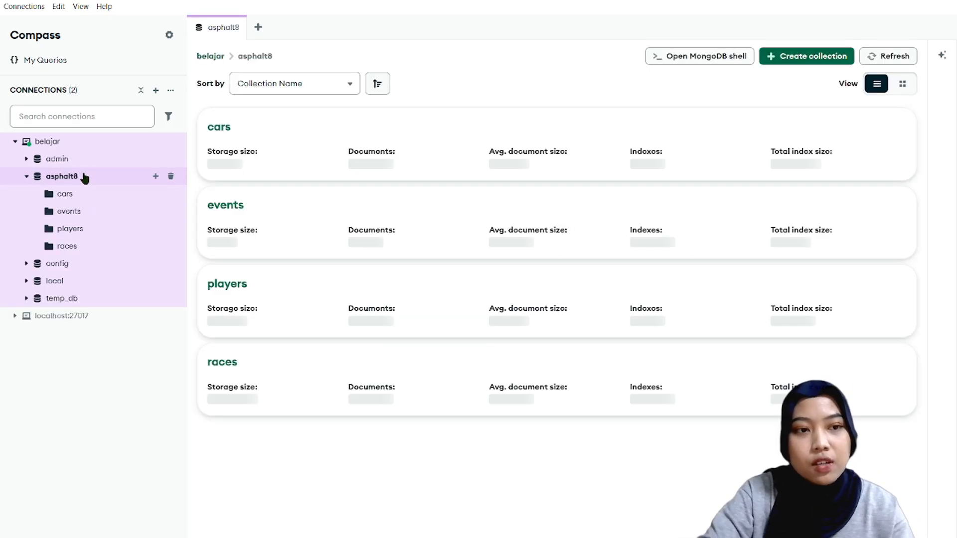
{"action": "left_click", "coordinate": [27, 177]}
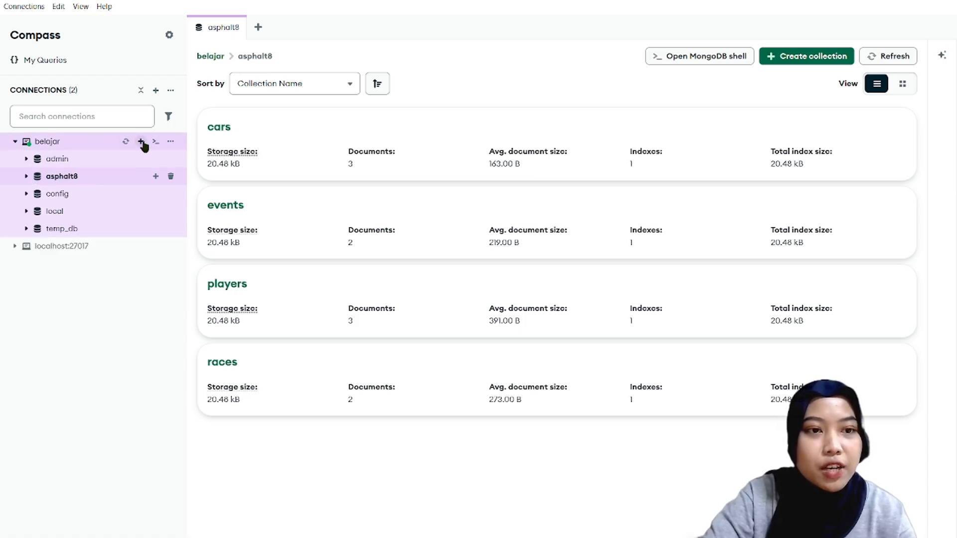
Step: Create a database named pembelajaran with a collection named basis data in the belajar connection
{"action": "left_click", "coordinate": [143, 142]}
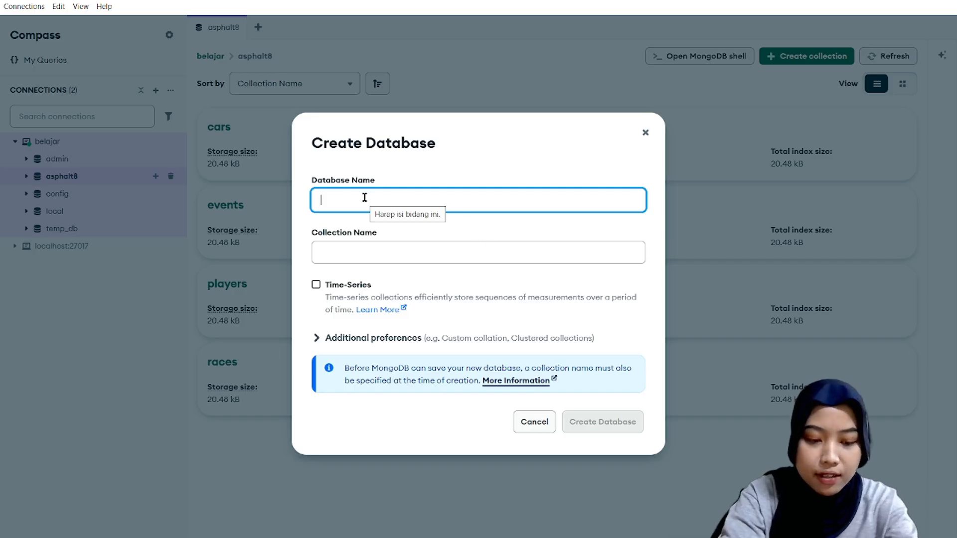
{"action": "type", "text": "pemb"}
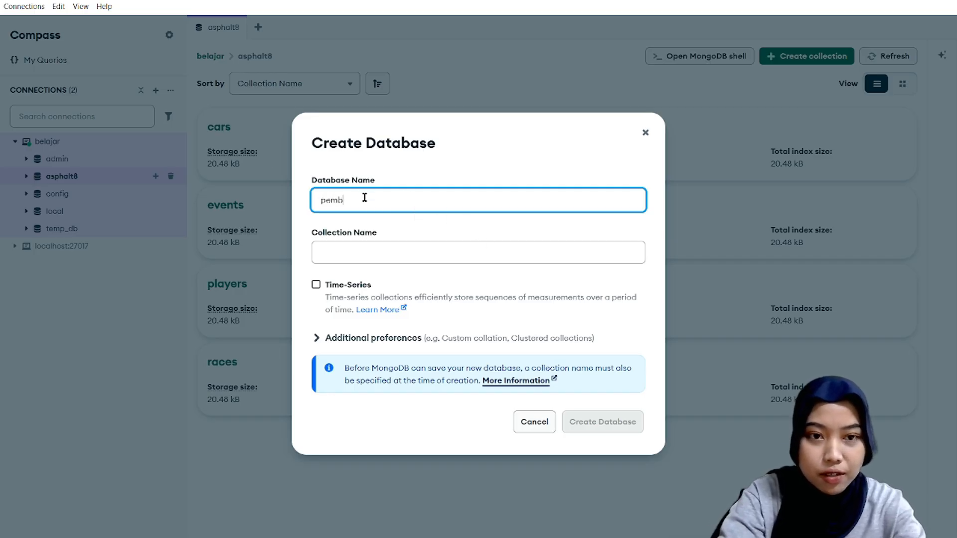
{"action": "type", "text": "elajran"}
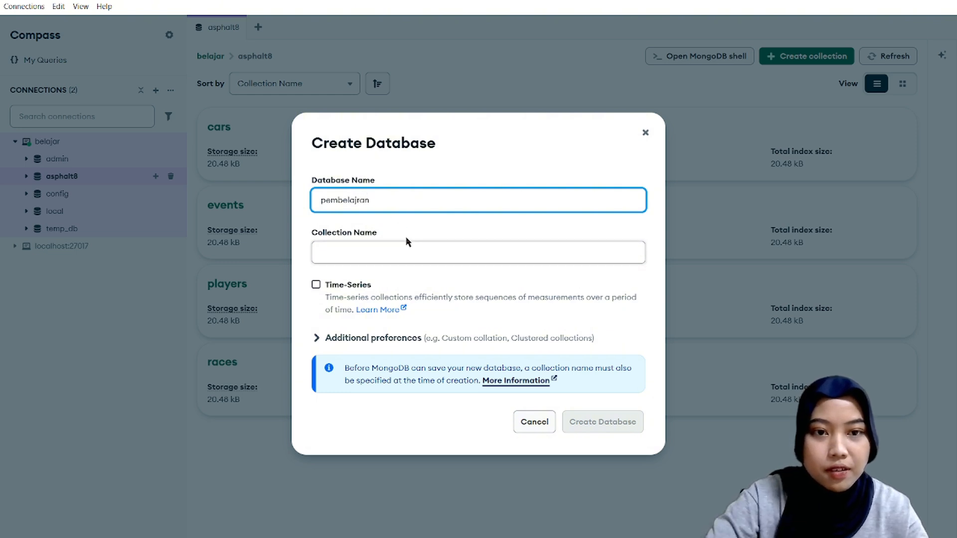
{"action": "key", "text": "BackSpace"}
{"action": "key", "text": "BackSpace"}
{"action": "key", "text": "BackSpace"}
{"action": "type", "text": "aran"}
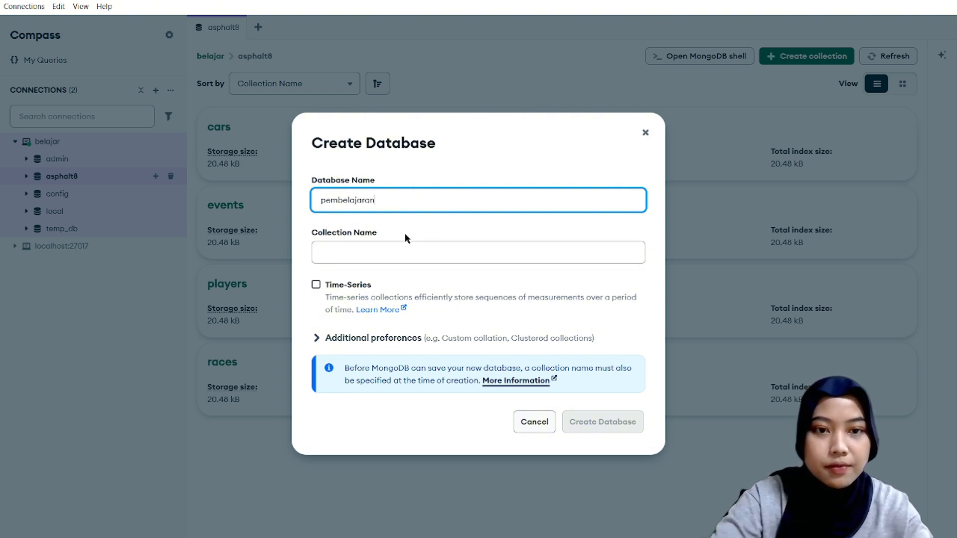
{"action": "left_click", "coordinate": [396, 251]}
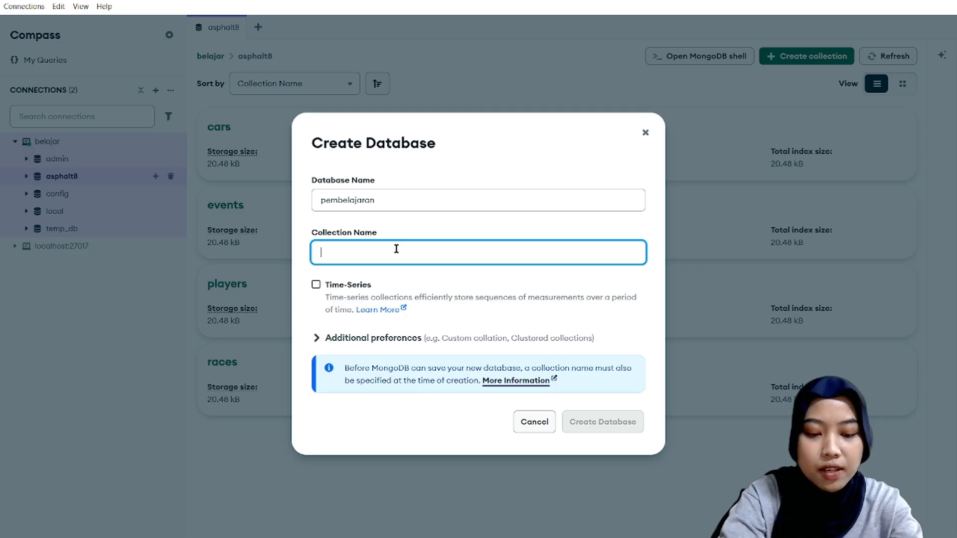
{"action": "type", "text": "basis data"}
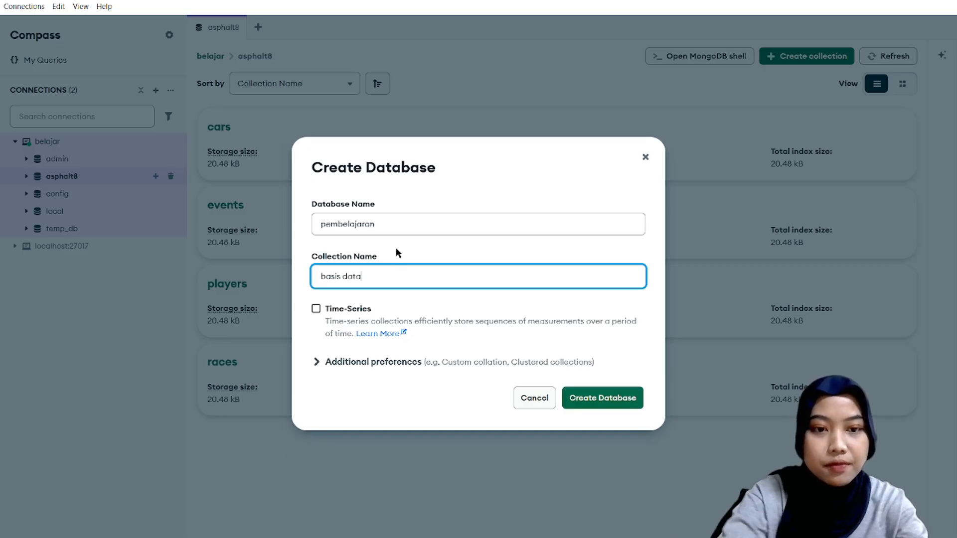
{"action": "left_click", "coordinate": [591, 398]}
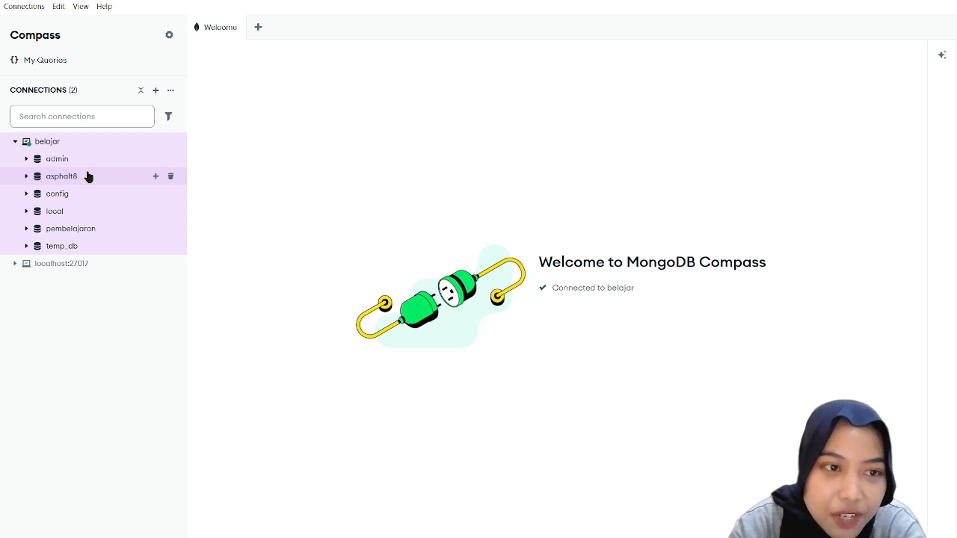
Step: Open the asphalt8 database in the belajar connection and launch the MongoDB shell from it
{"action": "left_click", "coordinate": [89, 177]}
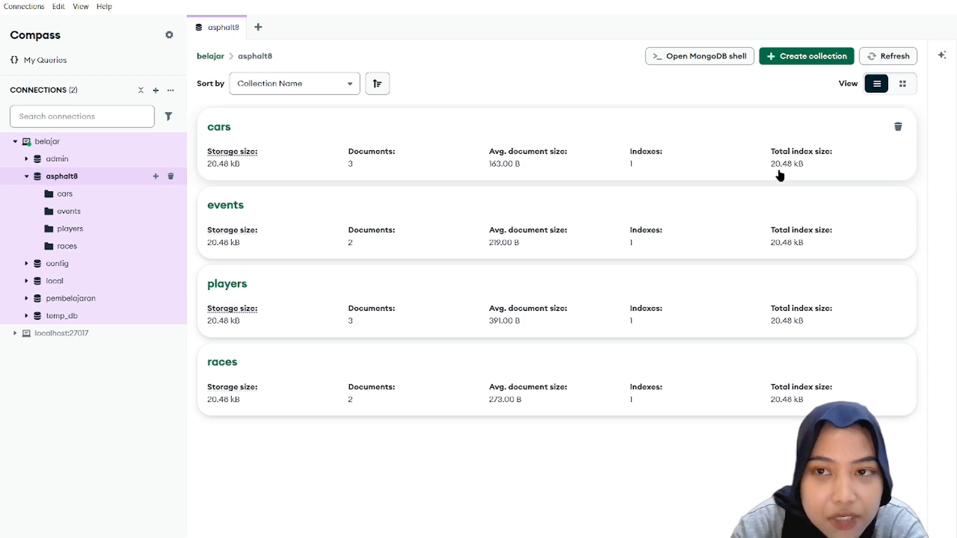
{"action": "left_click", "coordinate": [735, 62]}
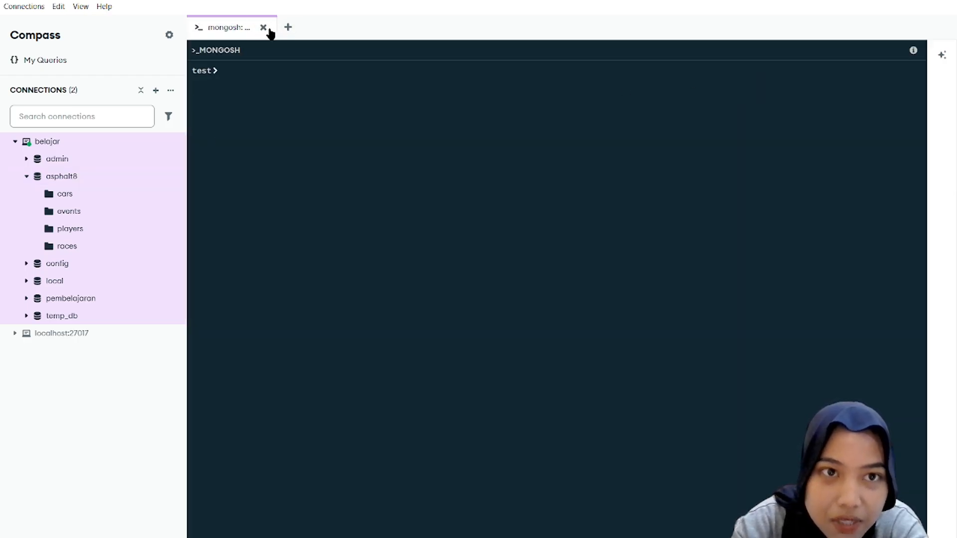
Step: Close the current MongoDB shell and reopen it from the asphalt8 database so that the shell uses asphalt8
{"action": "left_click", "coordinate": [263, 27]}
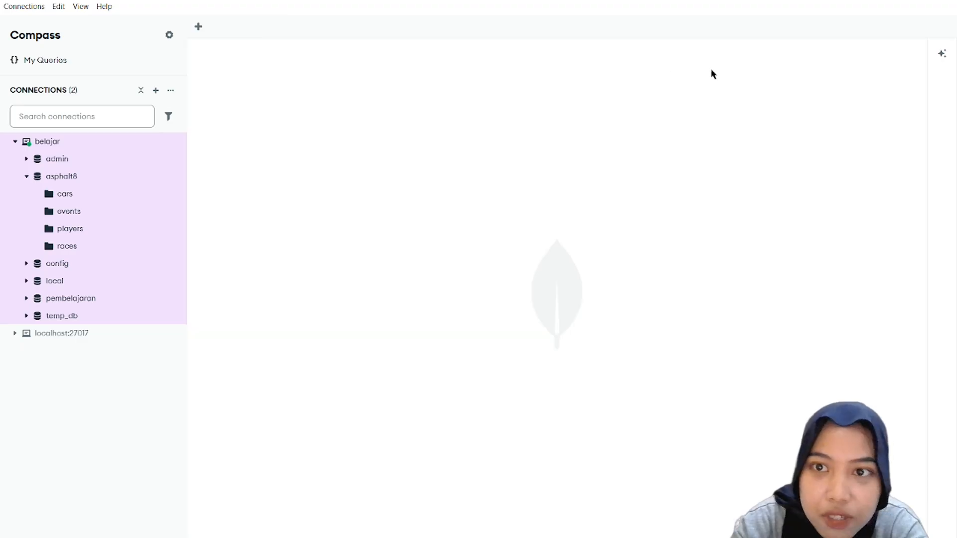
{"action": "left_click", "coordinate": [75, 181]}
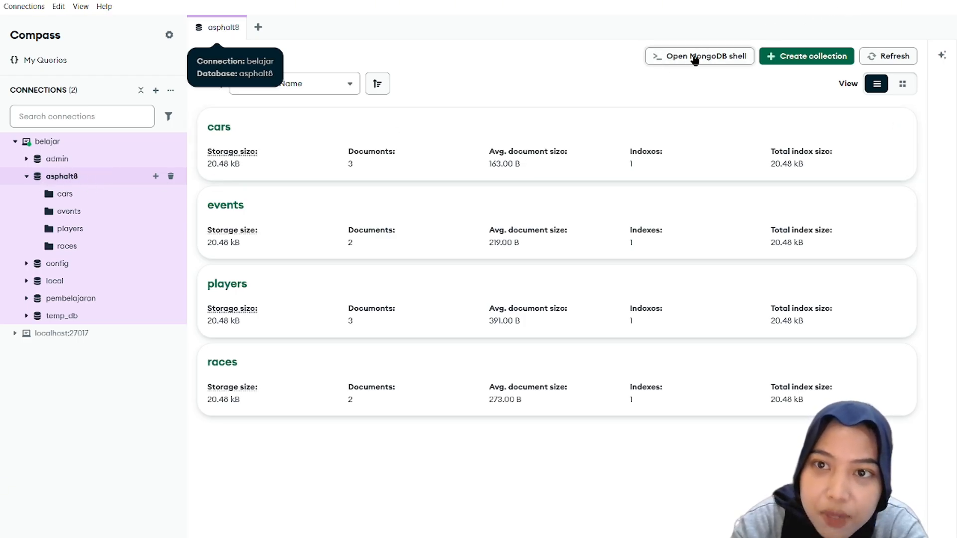
{"action": "left_click", "coordinate": [718, 57]}
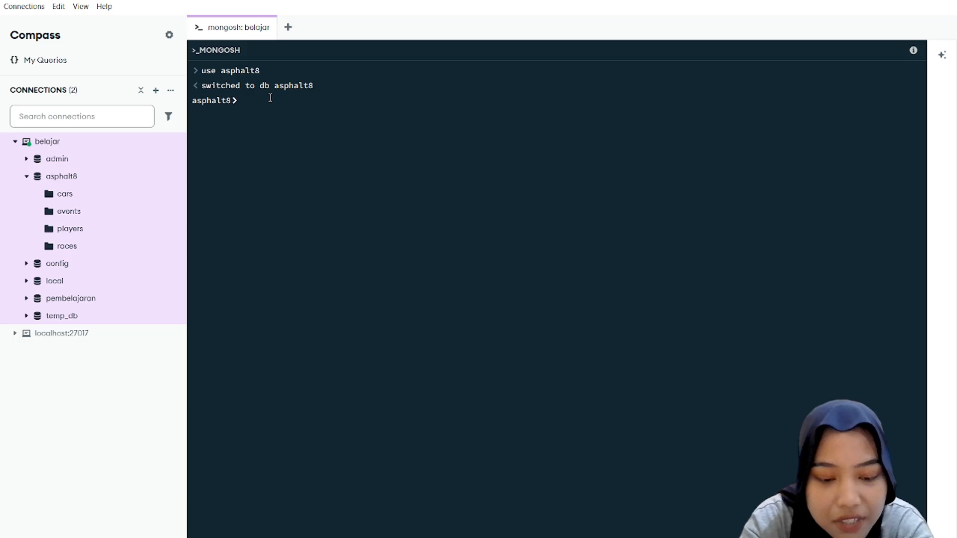
Step: Run db.players.aggregate([]) in the shell to return all documents of the players collection
{"action": "type", "text": "b."}
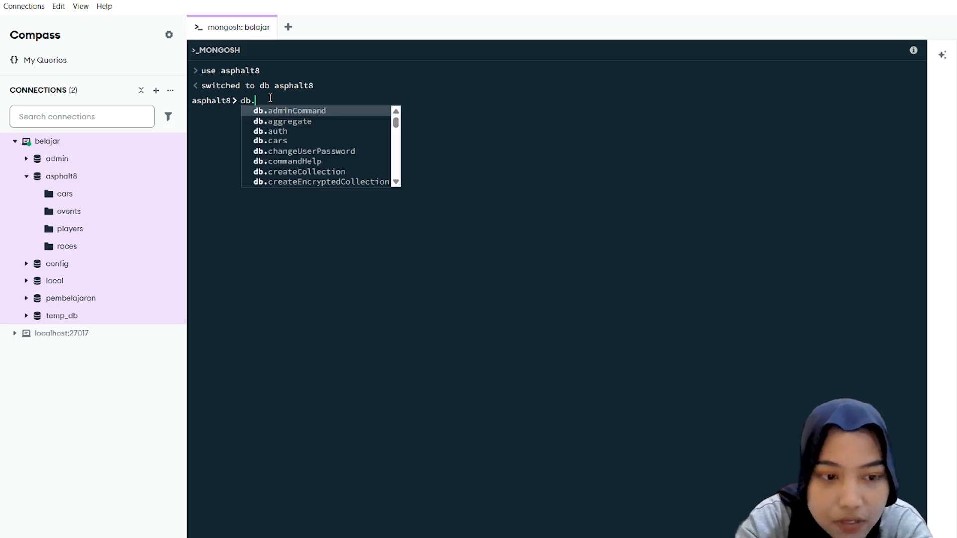
{"action": "type", "text": "pl"}
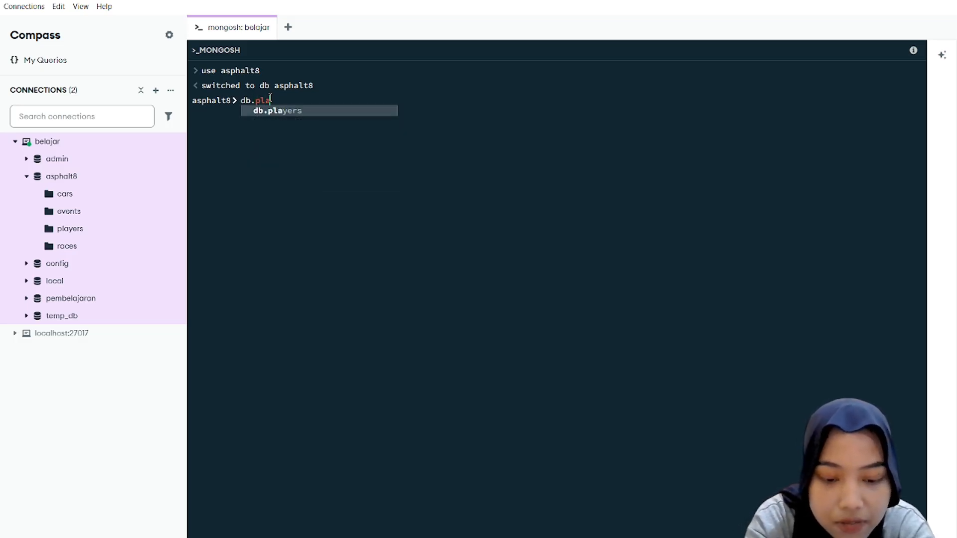
{"action": "type", "text": "a"}
{"action": "key", "text": "Tab"}
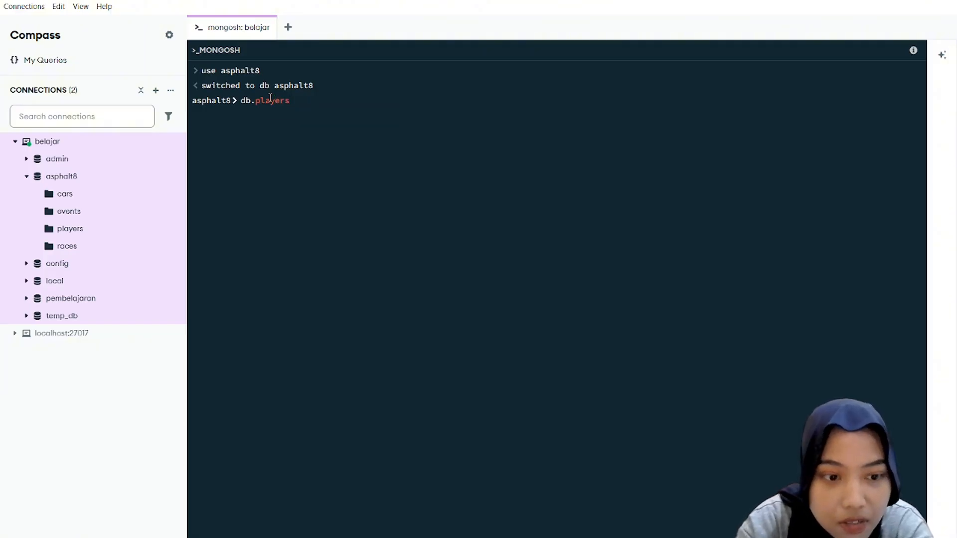
{"action": "type", "text": ".aggr"}
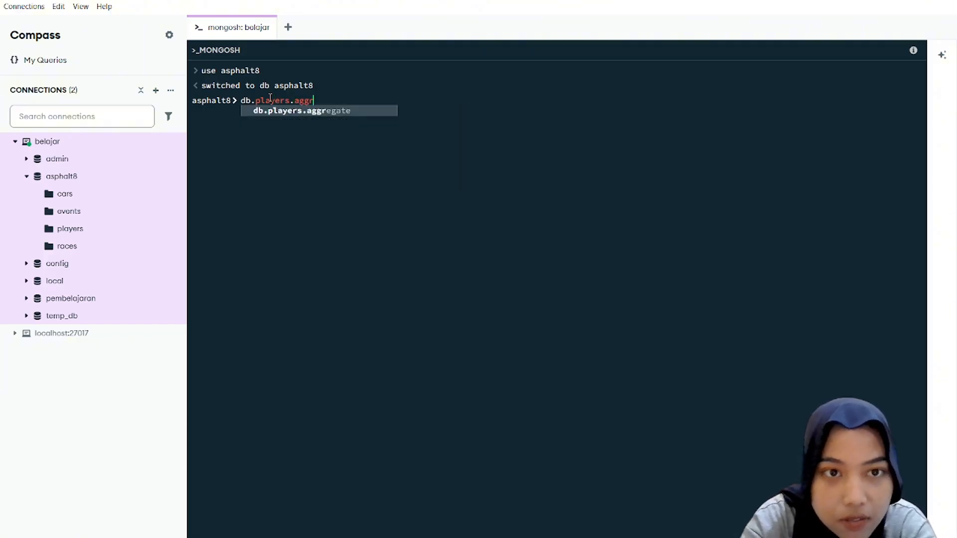
{"action": "key", "text": "Tab"}
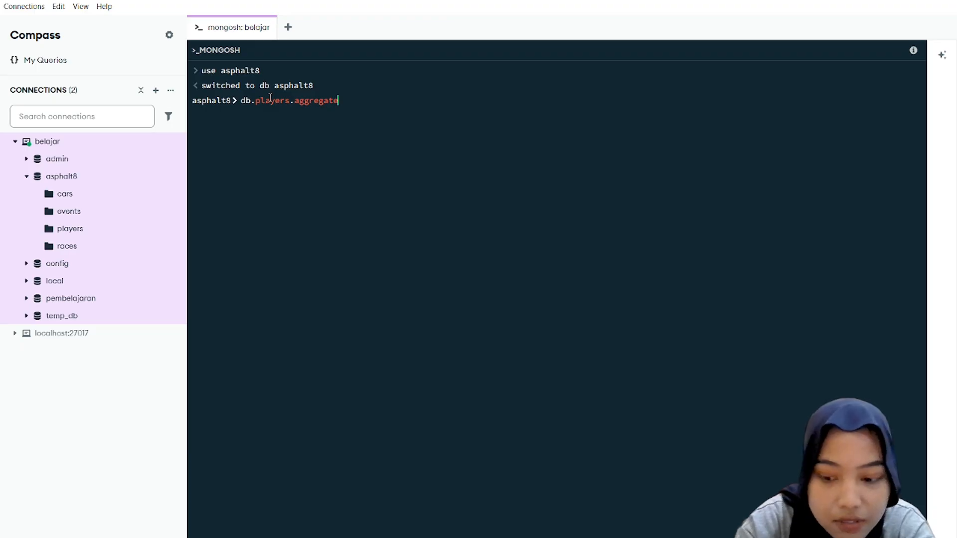
{"action": "type", "text": "("}
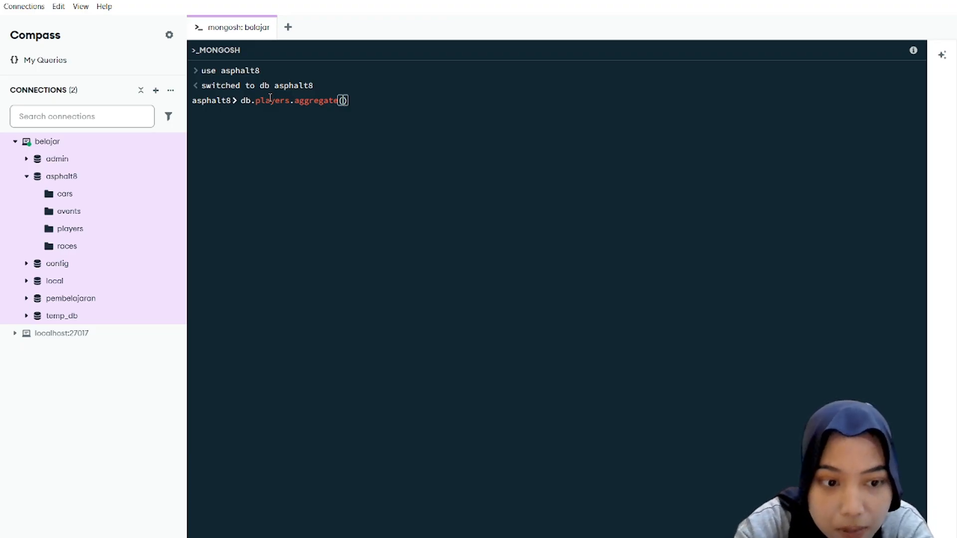
{"action": "type", "text": "["}
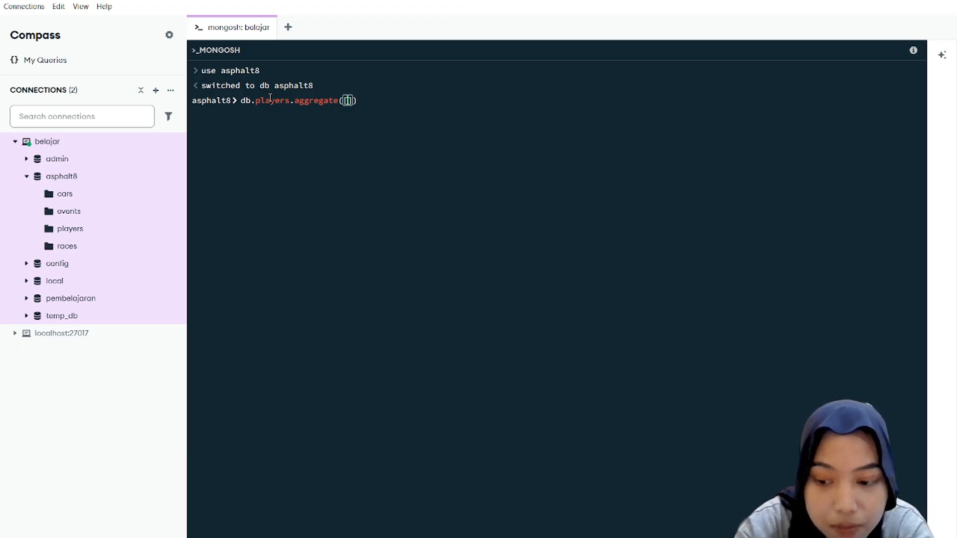
{"action": "key", "text": "Return"}
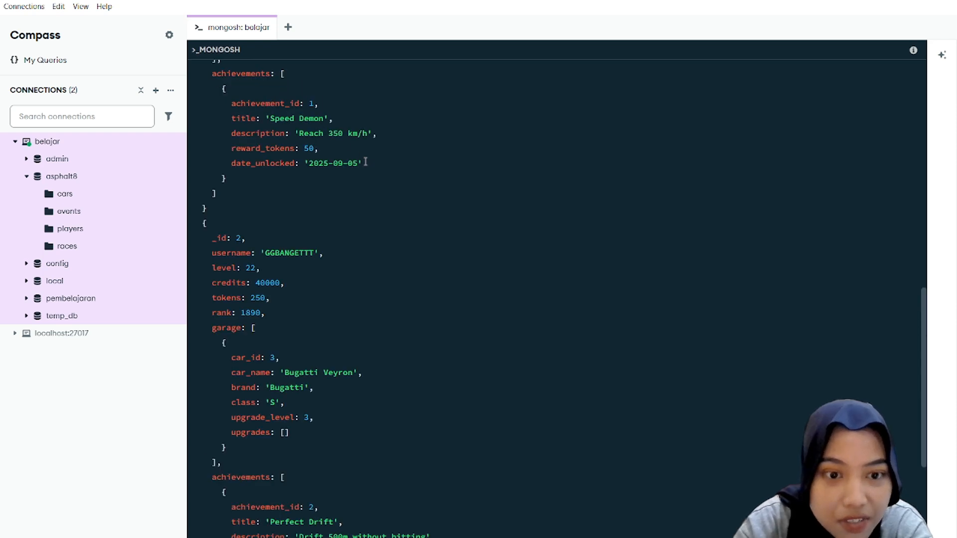
Step: Examine the returned player documents, including their garage, upgrades and achievements fields
{"action": "scroll", "coordinate": [365, 162], "scroll_direction": "up", "scroll_amount": 10}
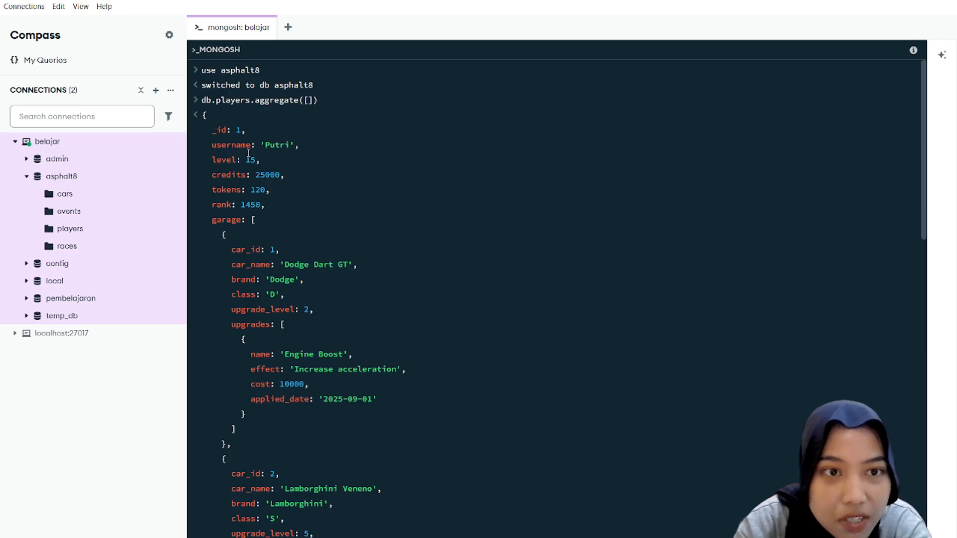
{"action": "scroll", "coordinate": [272, 252], "scroll_direction": "down", "scroll_amount": 3}
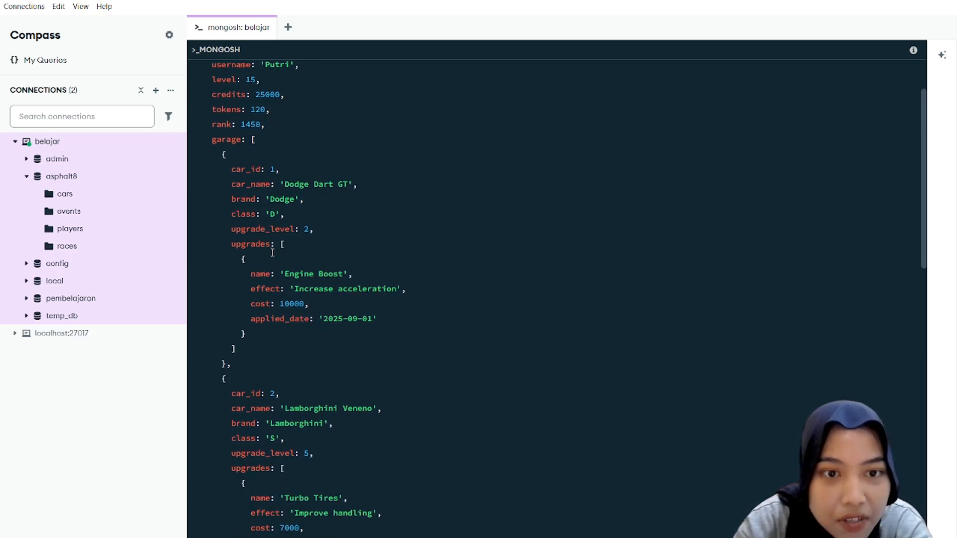
{"action": "scroll", "coordinate": [304, 311], "scroll_direction": "down", "scroll_amount": 3}
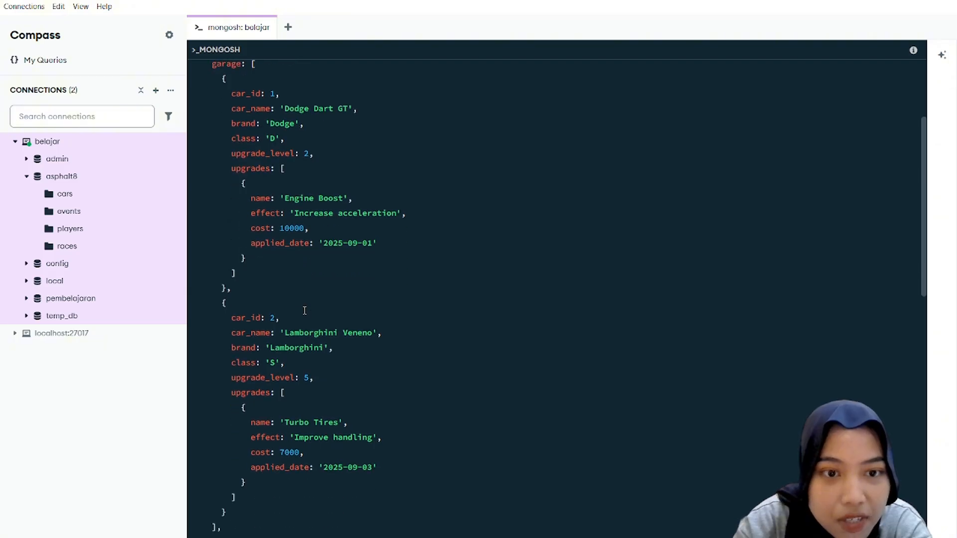
{"action": "scroll", "coordinate": [316, 219], "scroll_direction": "down", "scroll_amount": 9}
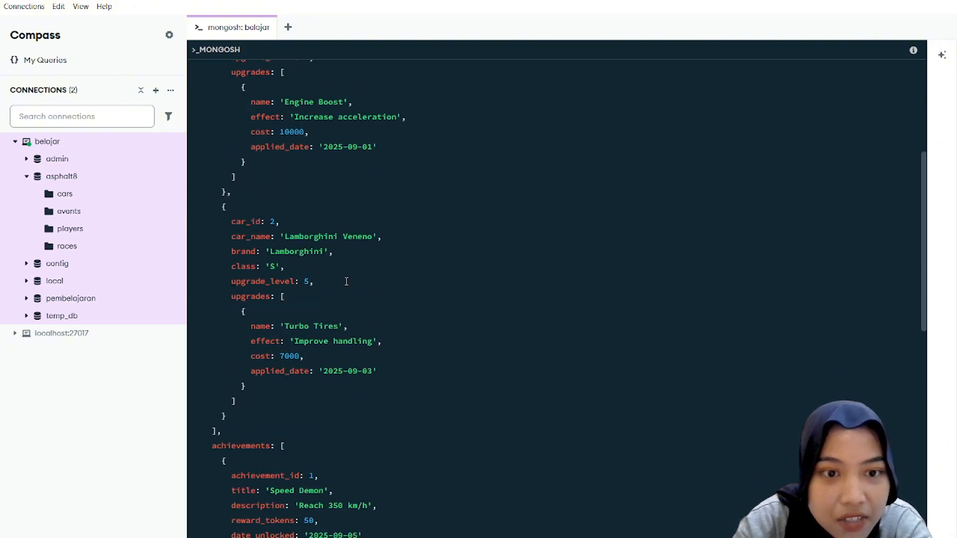
{"action": "scroll", "coordinate": [347, 282], "scroll_direction": "down", "scroll_amount": 11}
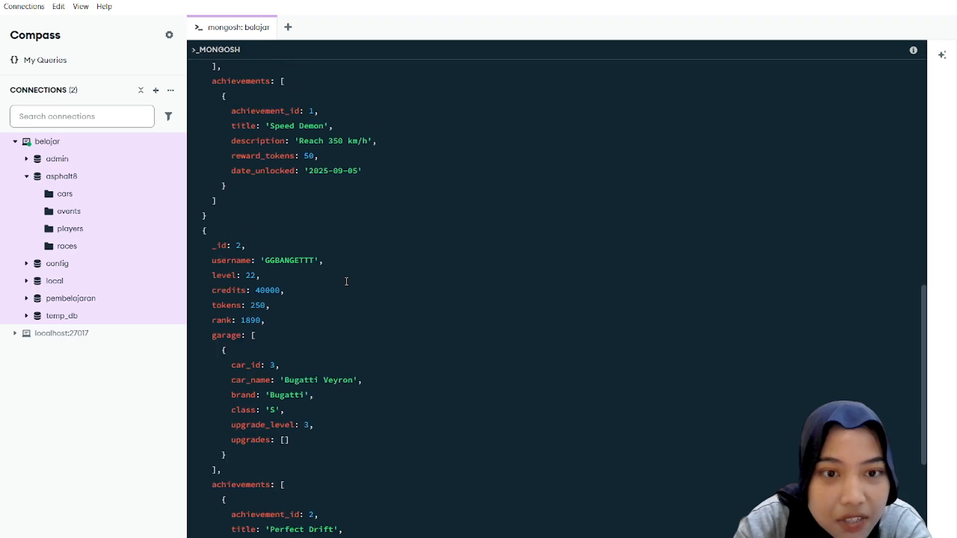
{"action": "scroll", "coordinate": [224, 144], "scroll_direction": "up", "scroll_amount": 2}
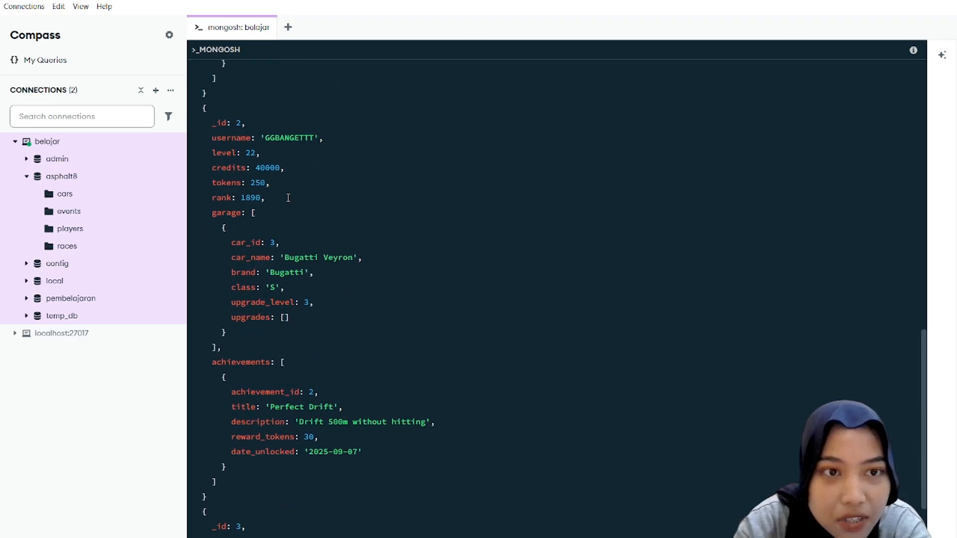
{"action": "scroll", "coordinate": [305, 265], "scroll_direction": "down", "scroll_amount": 3}
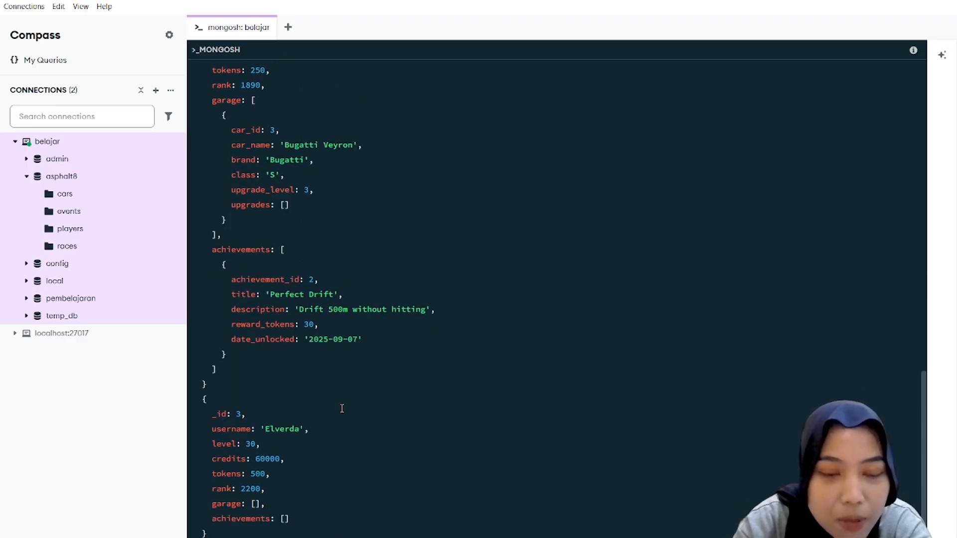
{"action": "scroll", "coordinate": [360, 418], "scroll_direction": "down", "scroll_amount": 1}
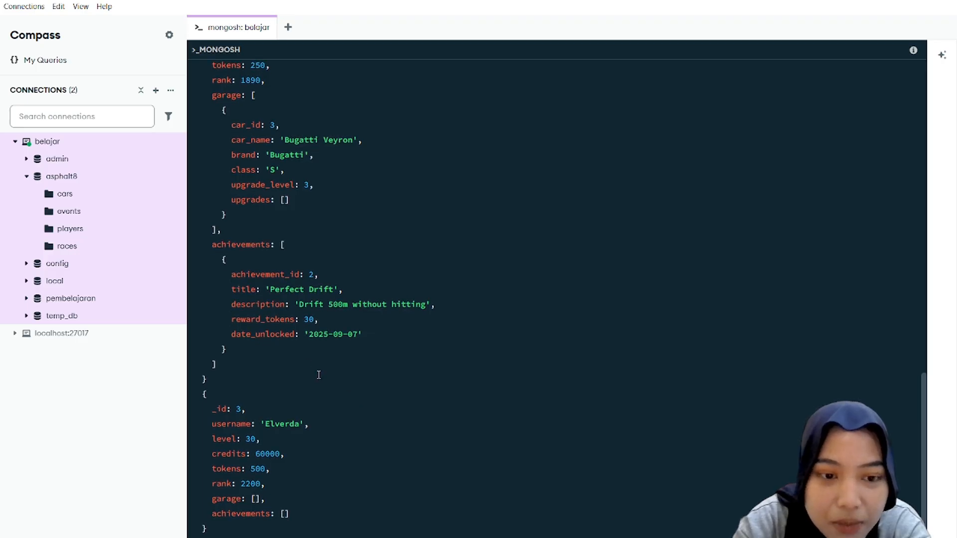
{"action": "scroll", "coordinate": [291, 420], "scroll_direction": "up", "scroll_amount": 15}
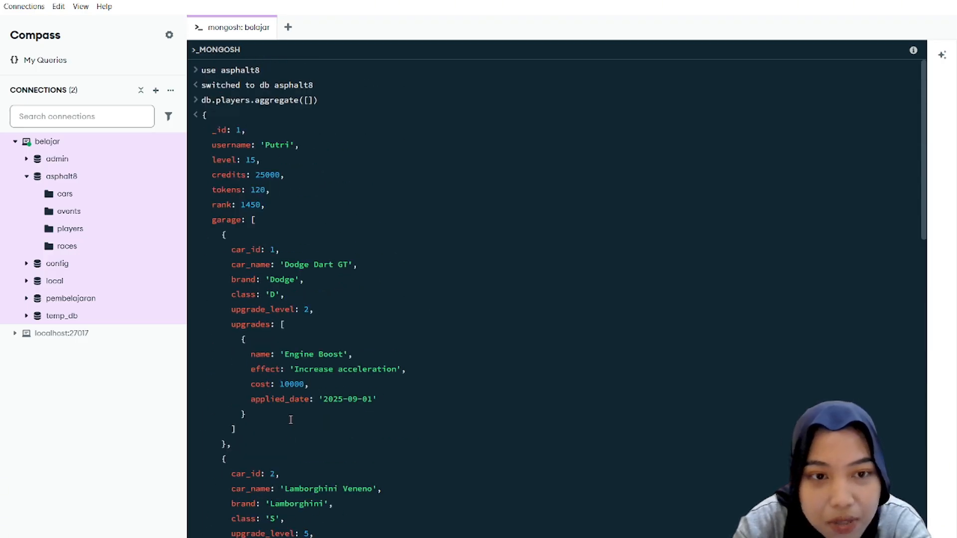
Step: Begin a multi-line db.players.aggregate([ command in the shell, with a new line for its first pipeline stage
{"action": "type", "text": "d"}
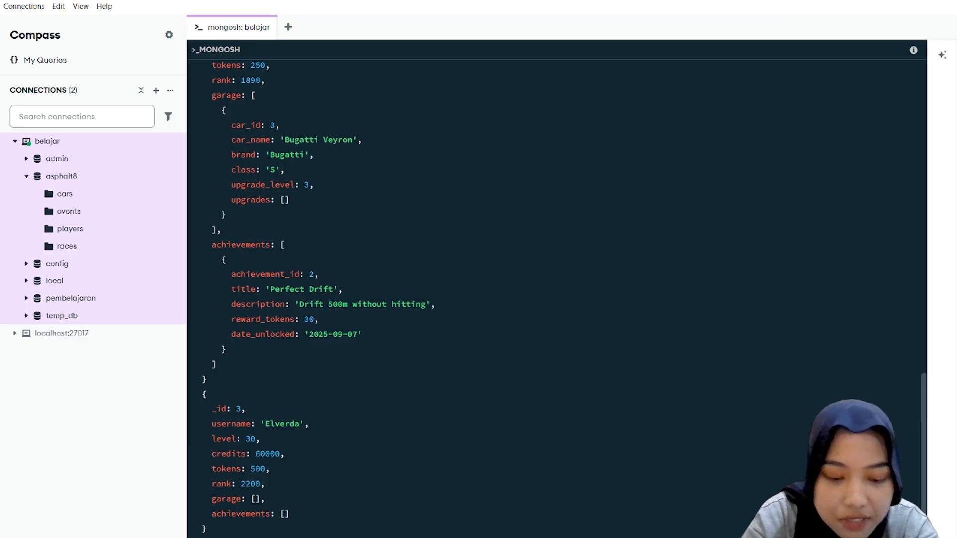
{"action": "type", "text": "b."}
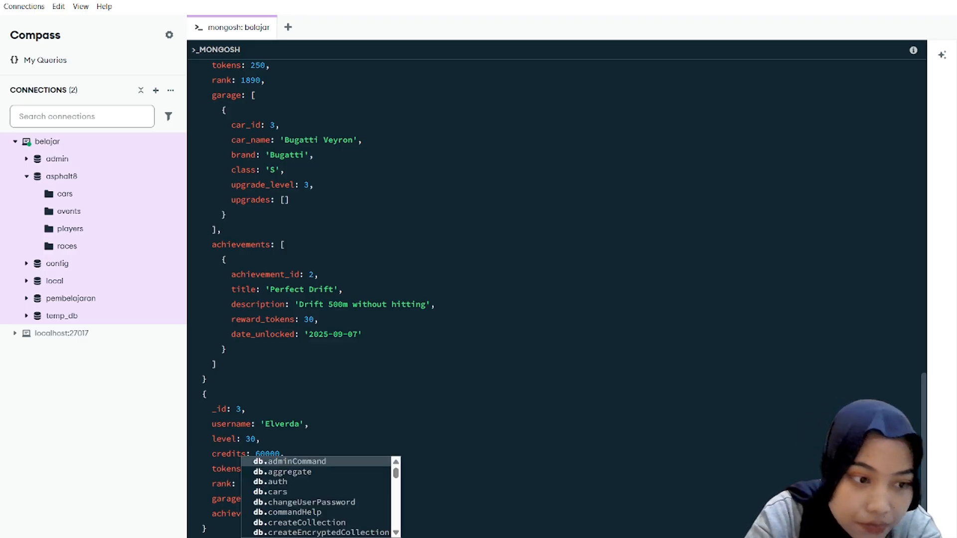
{"action": "type", "text": "pl"}
{"action": "key", "text": "Return"}
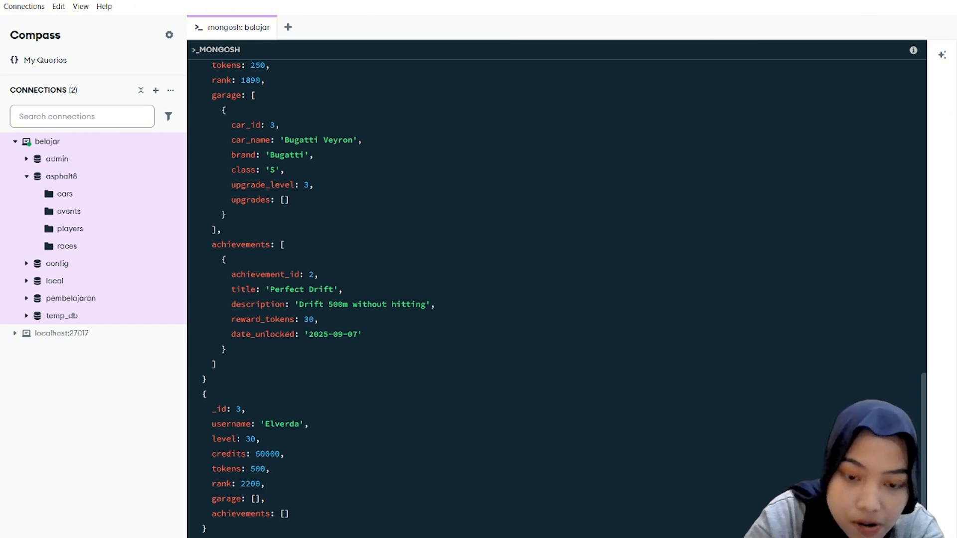
{"action": "type", "text": ".a"}
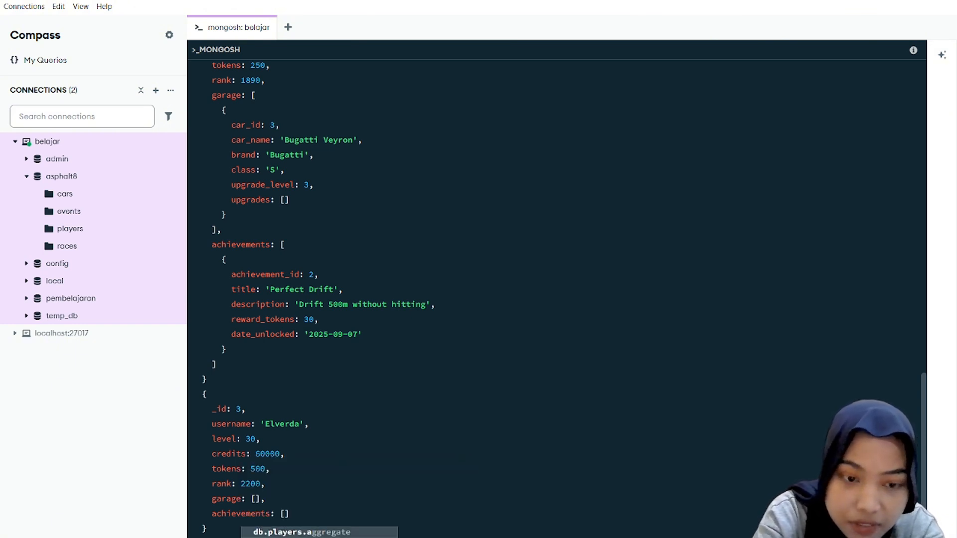
{"action": "key", "text": "Return"}
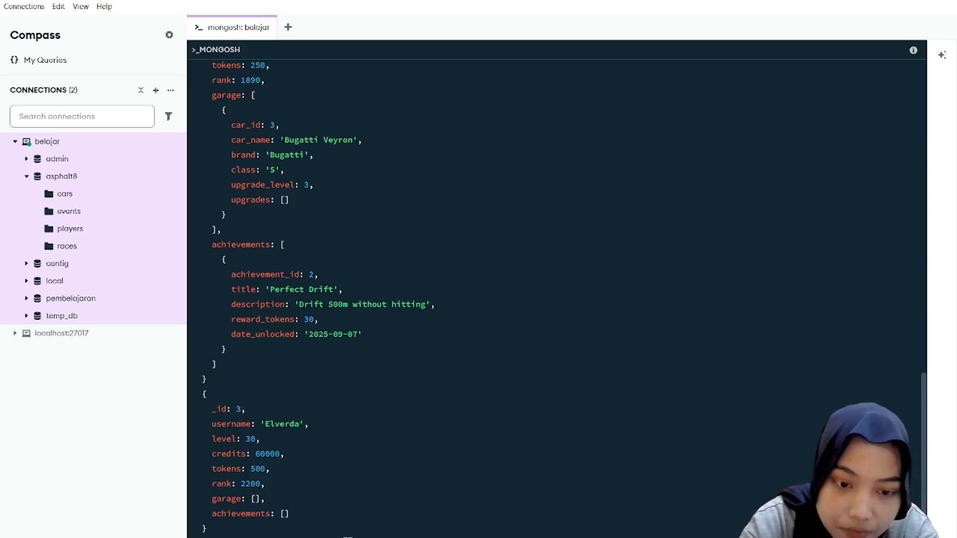
{"action": "type", "text": "(["}
{"action": "key", "text": "Return"}
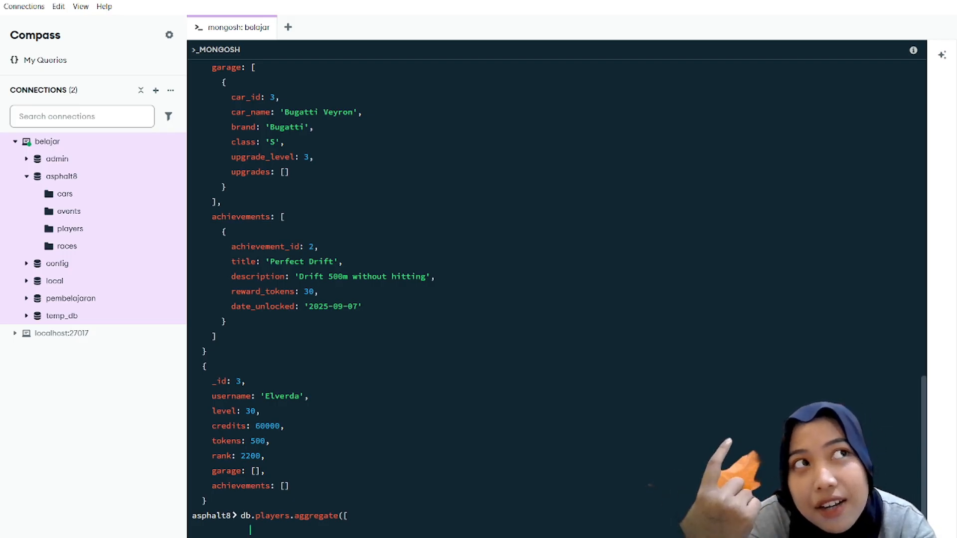
{"action": "key", "text": "Return"}
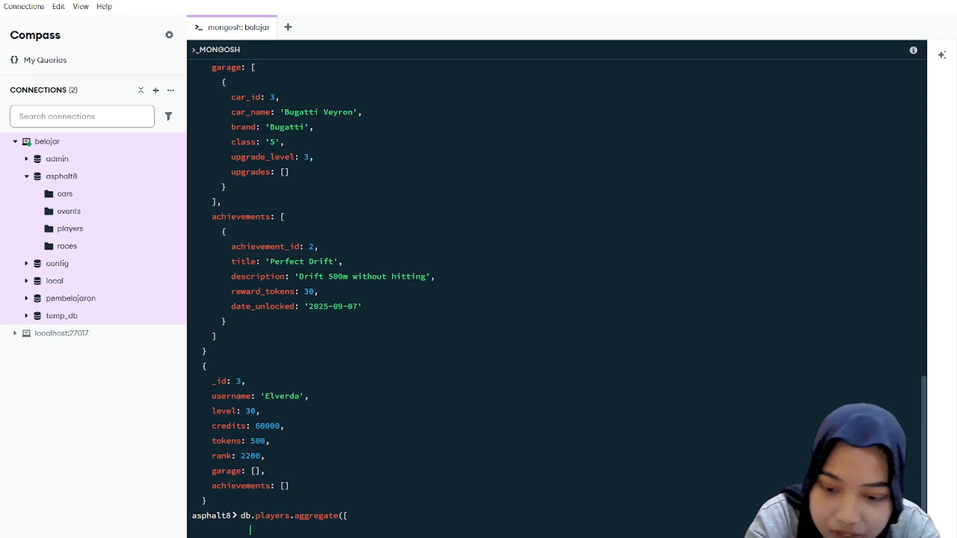
Step: Begin a $project stage as the first stage of the players aggregation pipeline
{"action": "type", "text": "{"}
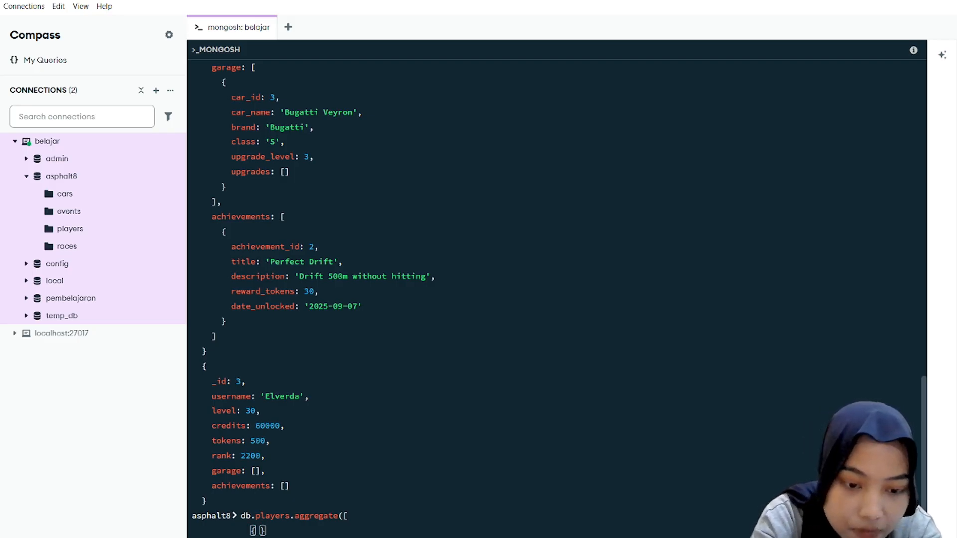
{"action": "type", "text": " $"}
{"action": "type", "text": "proj"}
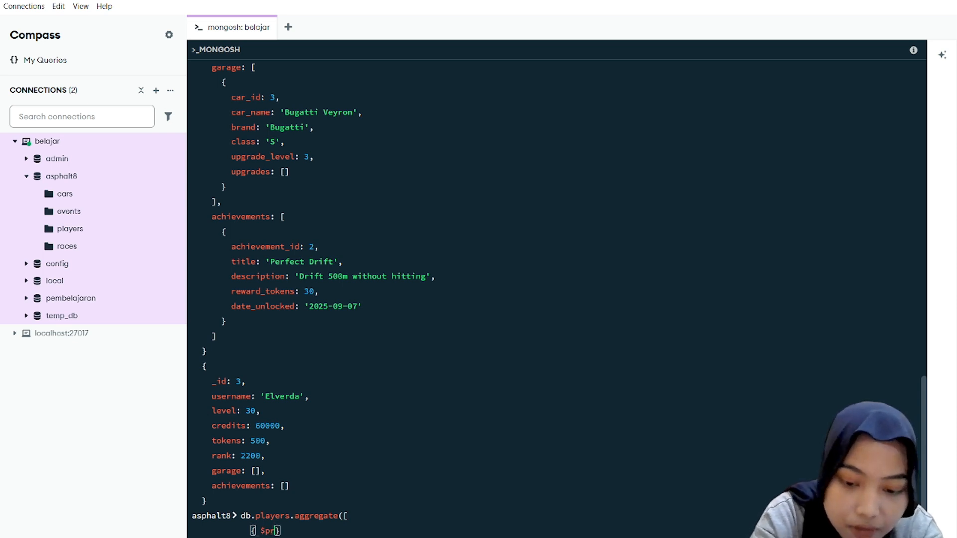
{"action": "type", "text": "ect"}
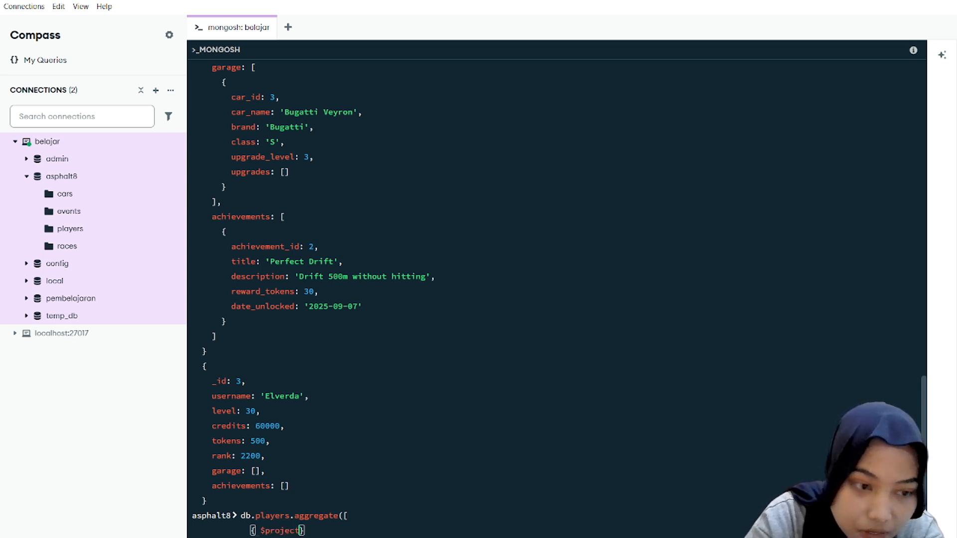
{"action": "type", "text": ":"}
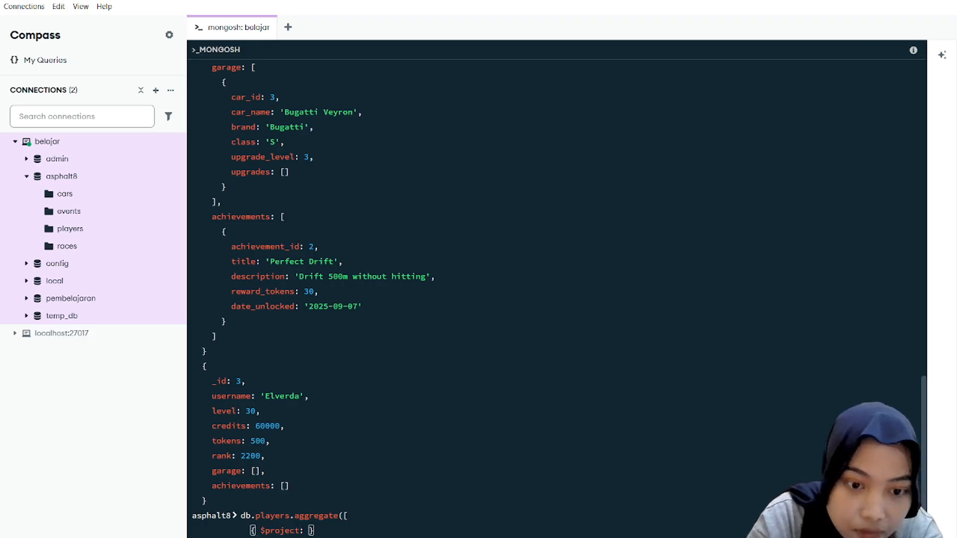
Step: Open the $project specification and add the username field key to it
{"action": "type", "text": " {use"}
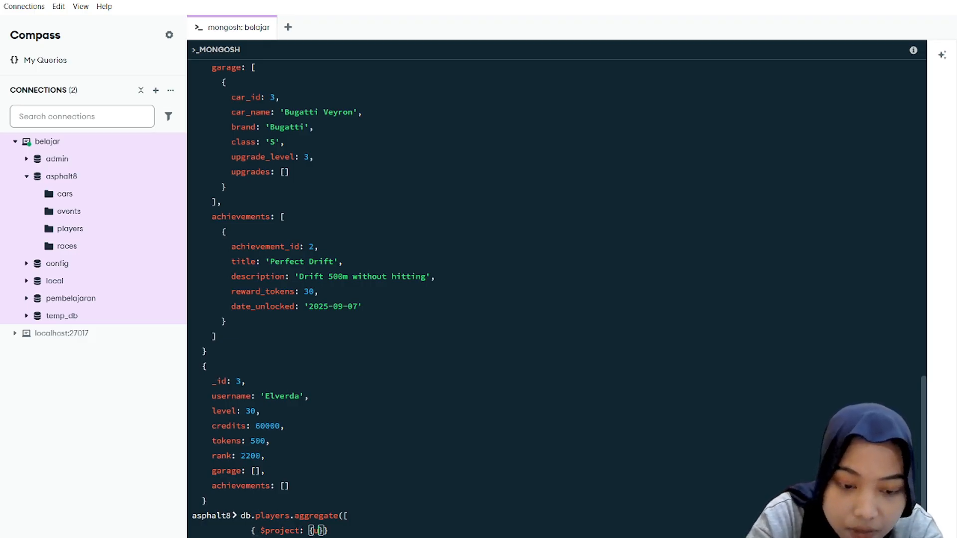
{"action": "key", "text": "BackSpace"}
{"action": "key", "text": "BackSpace"}
{"action": "key", "text": "BackSpace"}
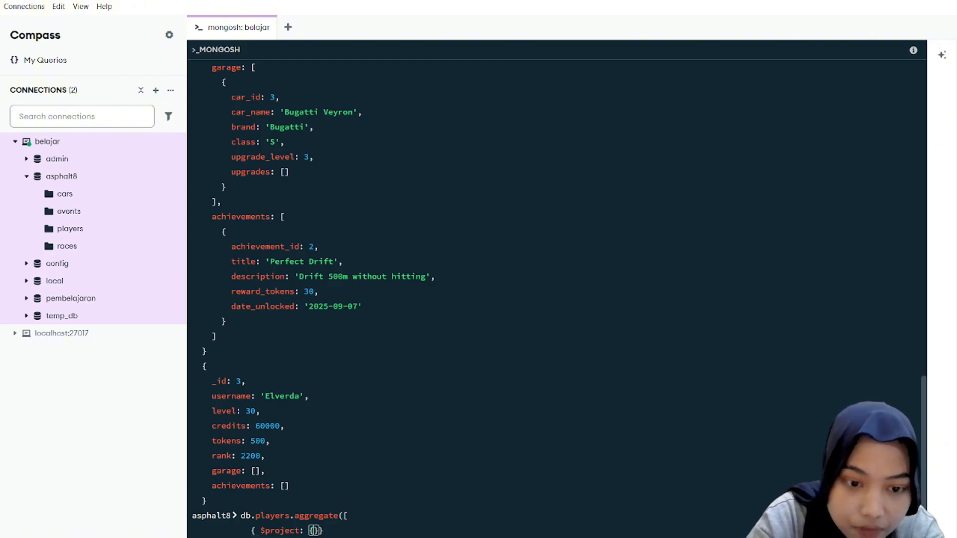
{"action": "type", "text": "userna"}
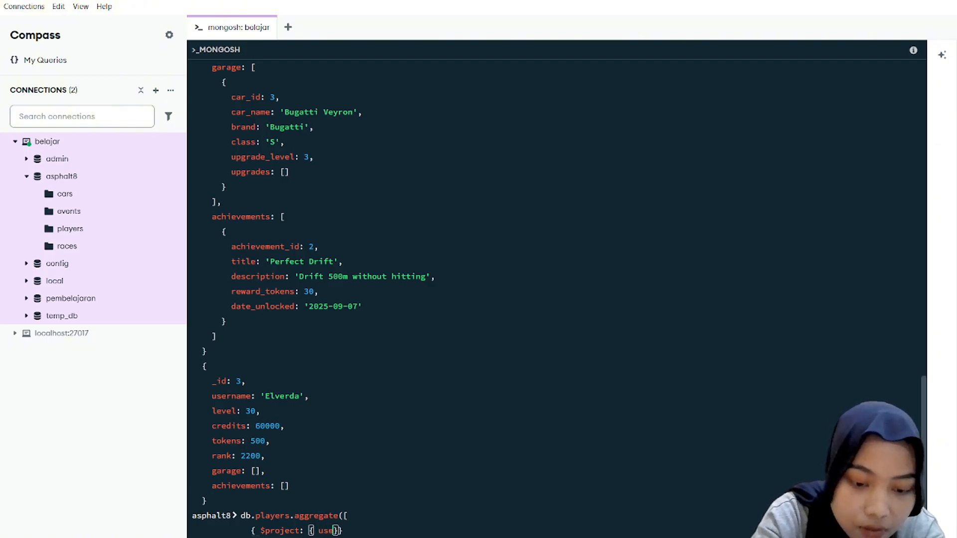
{"action": "type", "text": "me"}
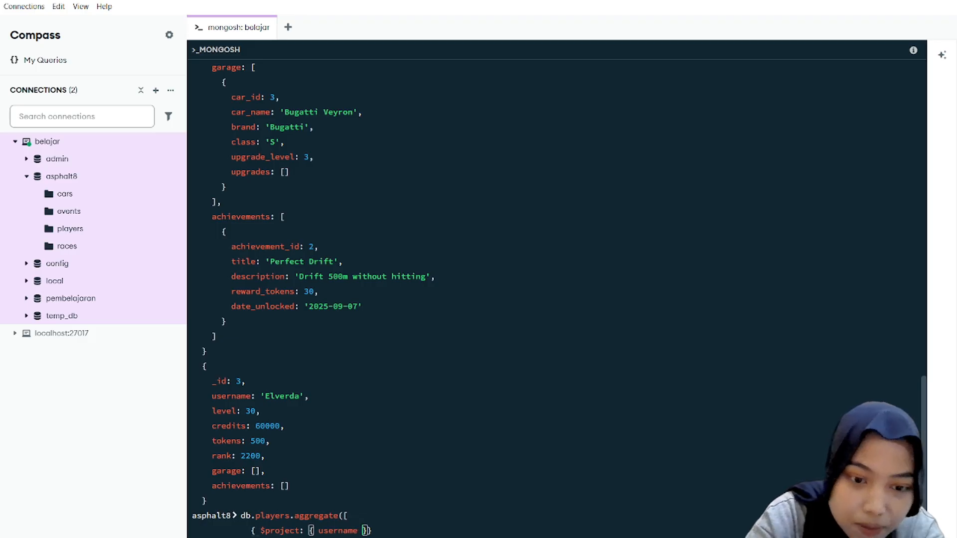
{"action": "key", "text": "BackSpace"}
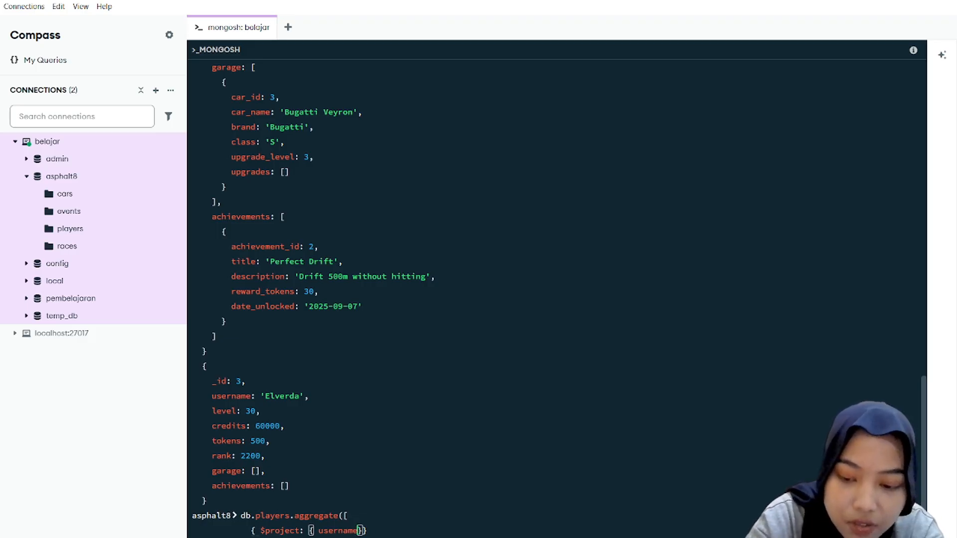
{"action": "type", "text": ":"}
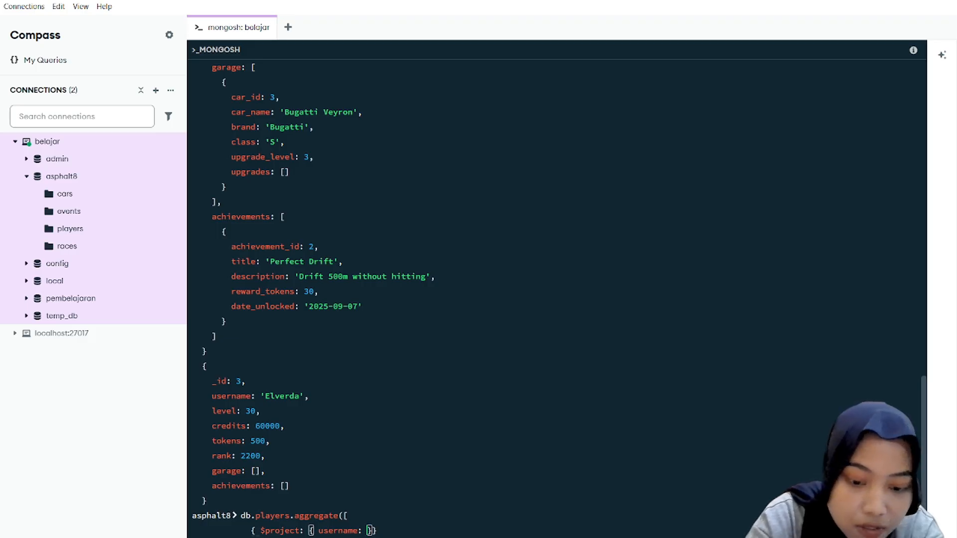
{"action": "type", "text": " total"}
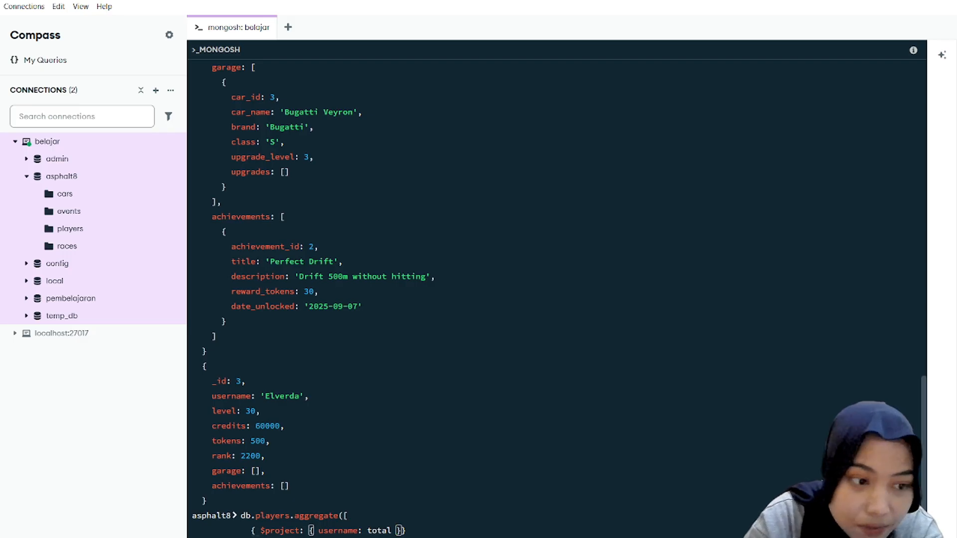
{"action": "key", "text": "BackSpace"}
{"action": "key", "text": "BackSpace"}
{"action": "key", "text": "BackSpace"}
{"action": "key", "text": "BackSpace"}
{"action": "key", "text": "BackSpace"}
{"action": "key", "text": "BackSpace"}
{"action": "key", "text": "BackSpace"}
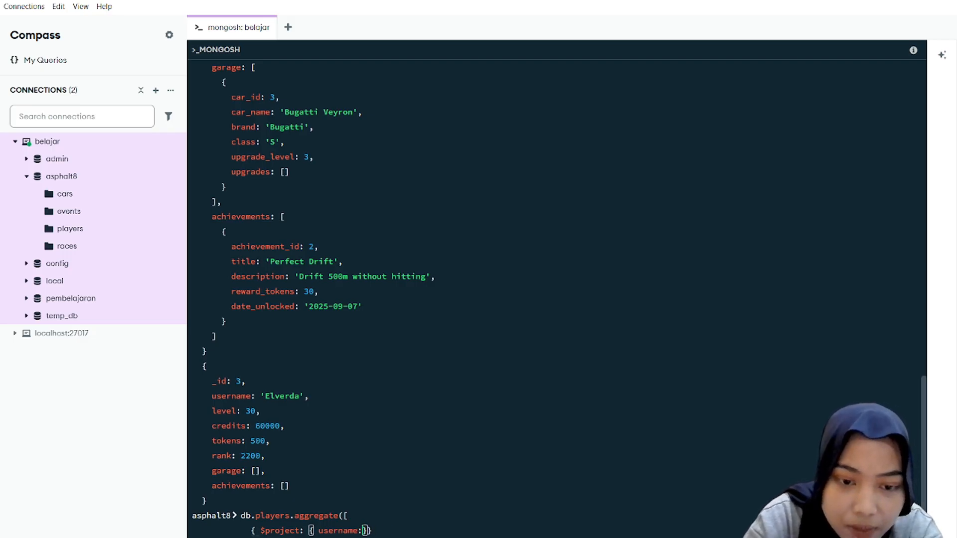
Step: Set username to 1 in the $project stage and add a total_achievements field key after it
{"action": "type", "text": "1"}
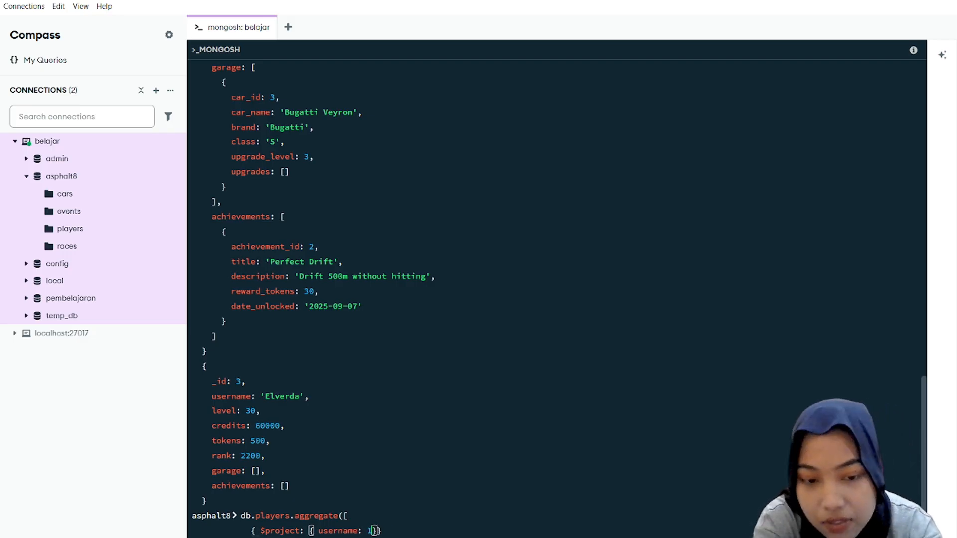
{"action": "type", "text": ", "}
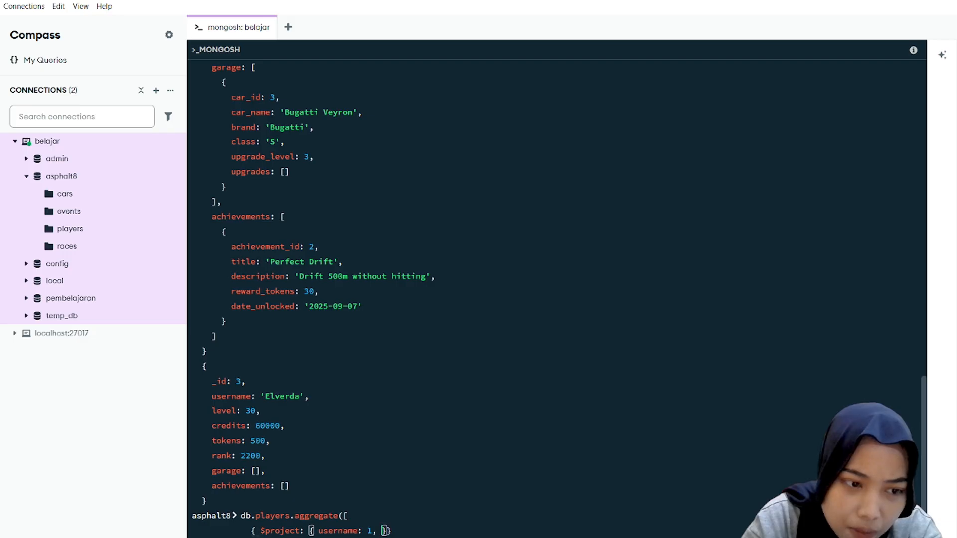
{"action": "type", "text": "total_"}
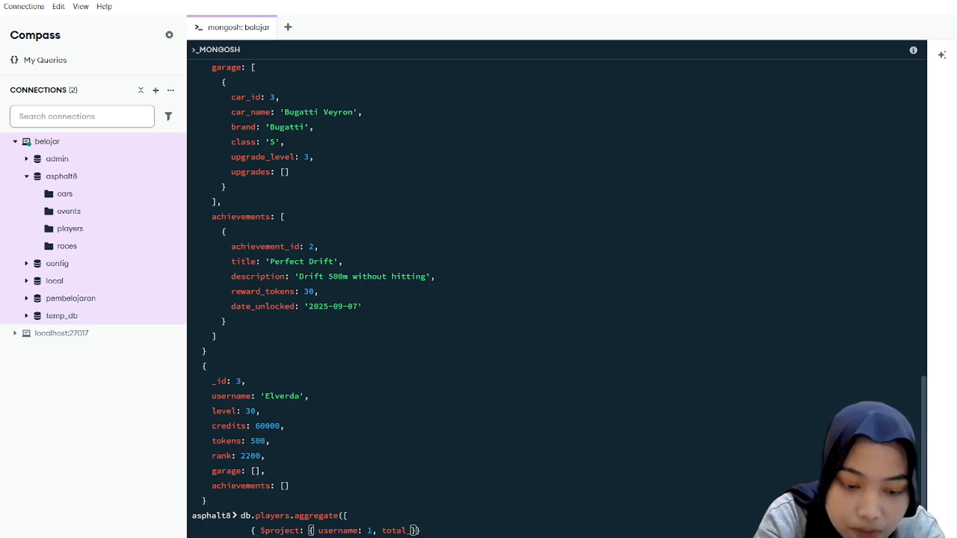
{"action": "type", "text": " achi"}
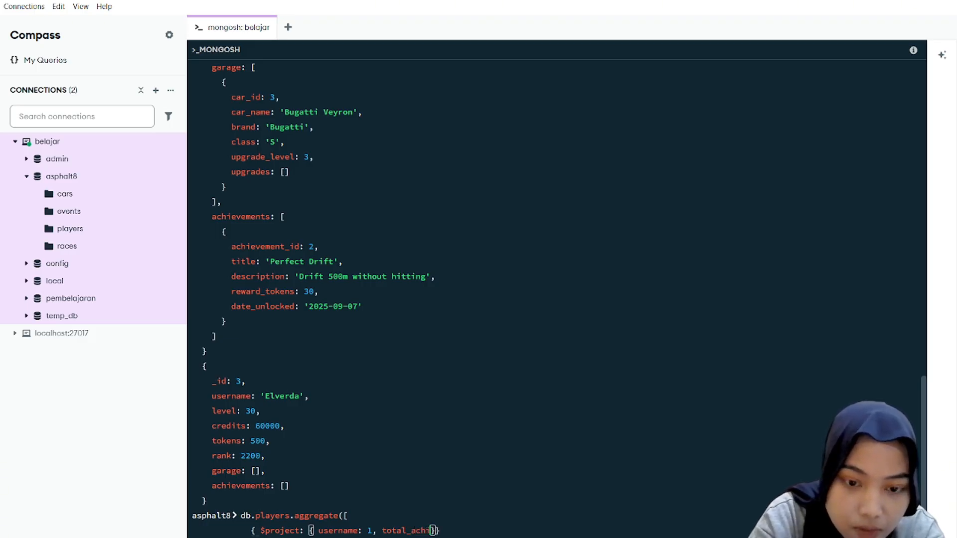
{"action": "type", "text": "evement"}
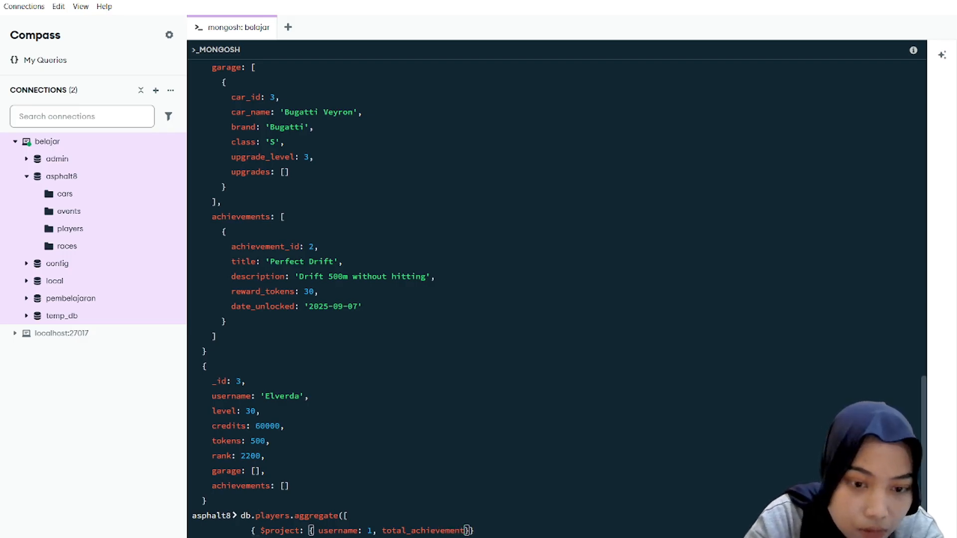
{"action": "type", "text": "s"}
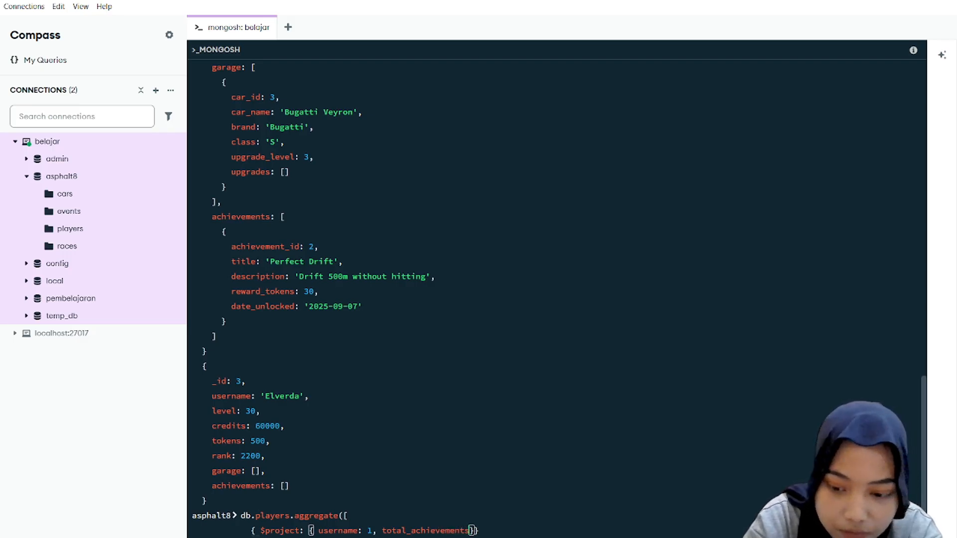
{"action": "type", "text": ";"}
{"action": "key", "text": "BackSpace"}
{"action": "type", "text": ":"}
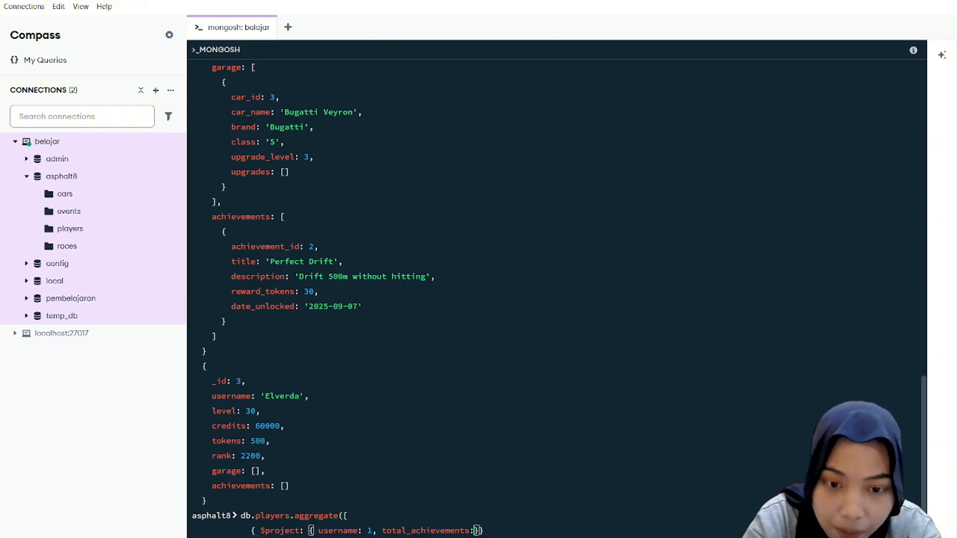
Step: Define total_achievements as { $size: "$ahievements" } in the $project stage
{"action": "type", "text": " {"}
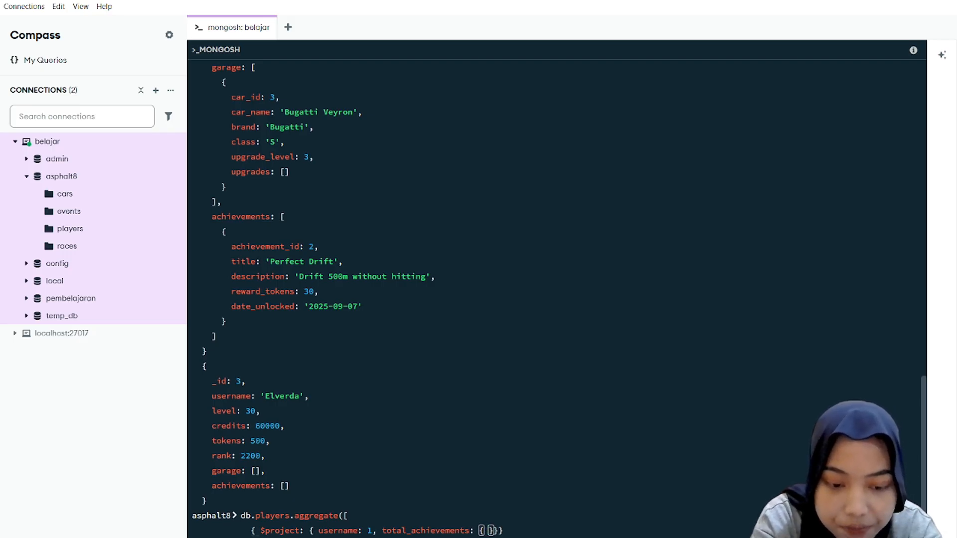
{"action": "type", "text": " $"}
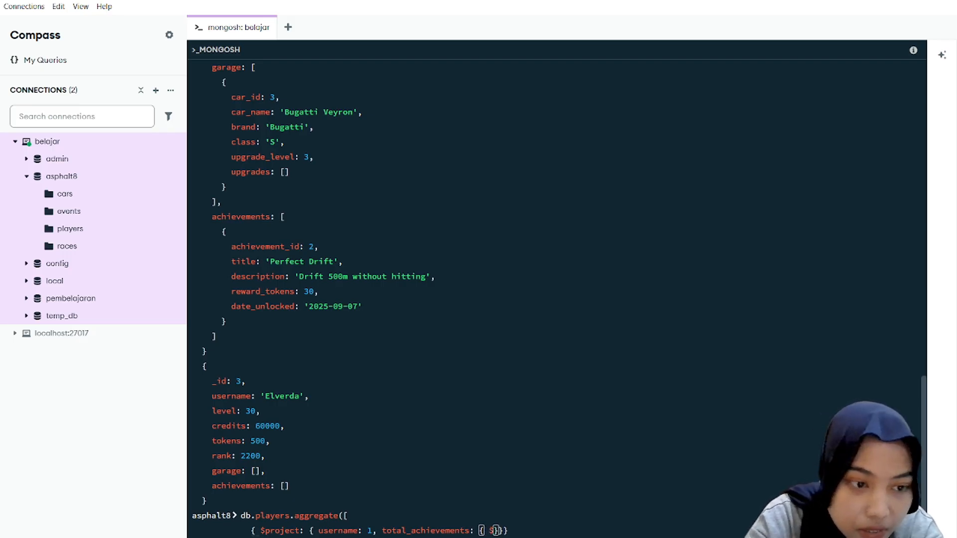
{"action": "type", "text": "si"}
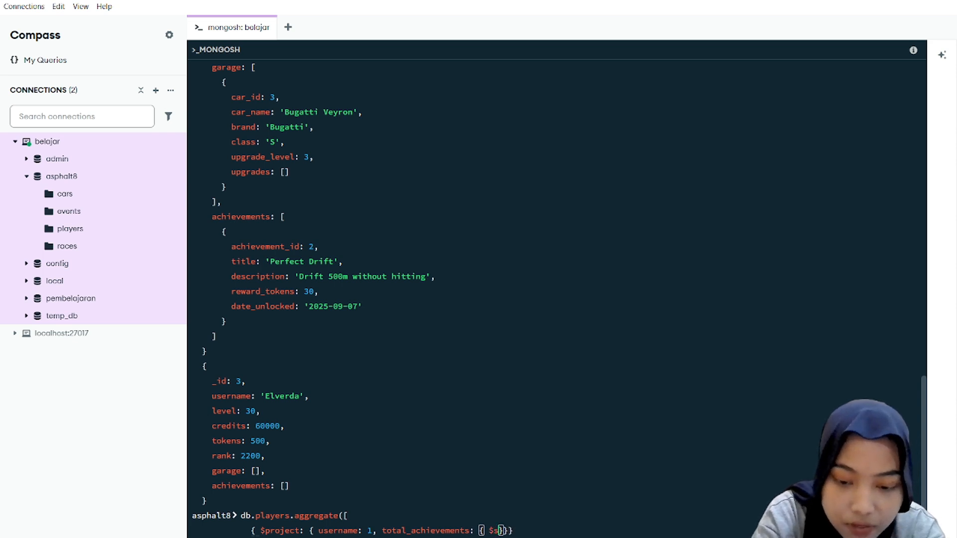
{"action": "type", "text": "ze"}
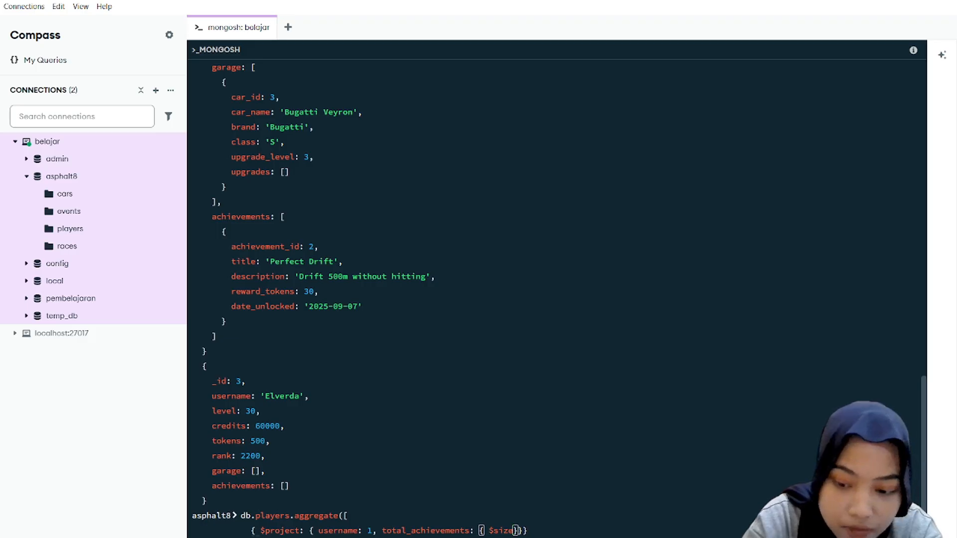
{"action": "type", "text": ":"}
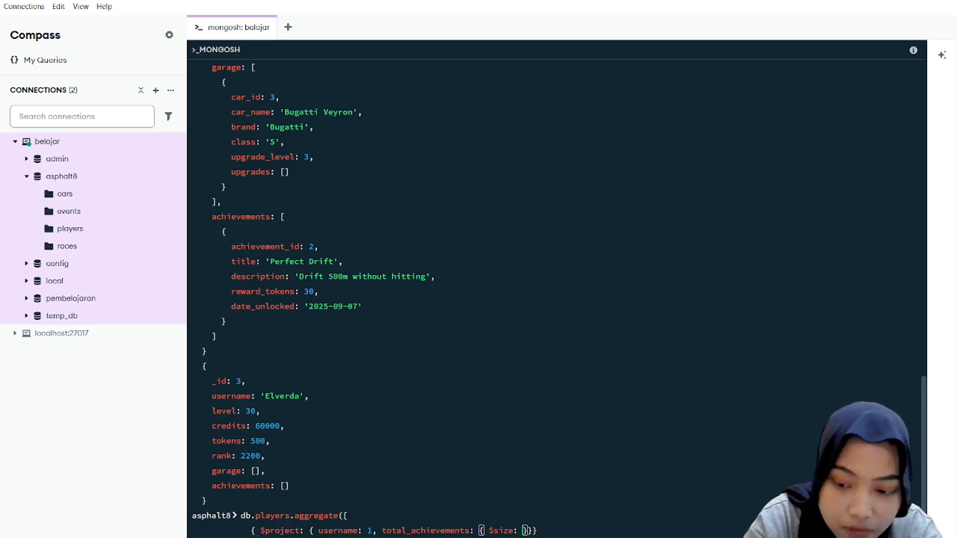
{"action": "type", "text": " \""}
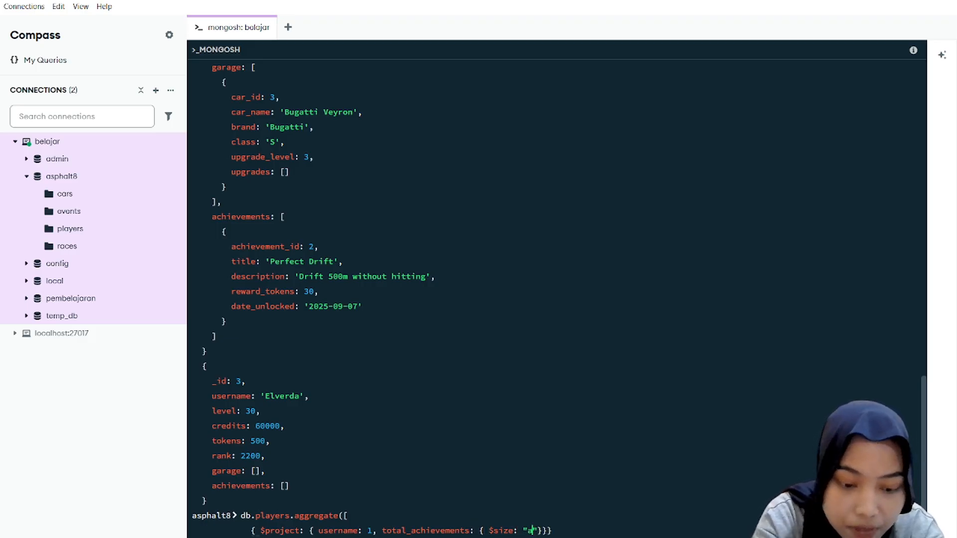
{"action": "type", "text": "$"}
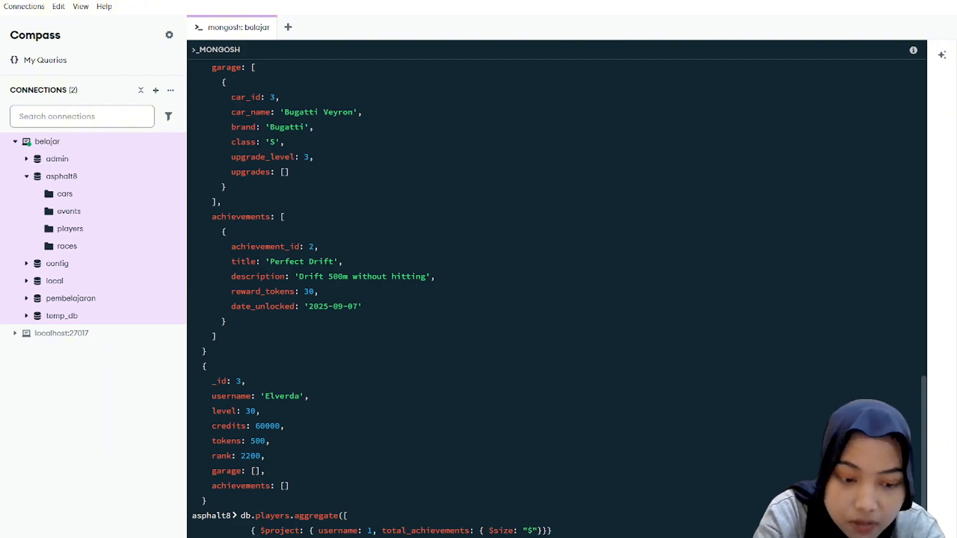
{"action": "type", "text": "ac"}
{"action": "key", "text": "BackSpace"}
{"action": "type", "text": "hieve"}
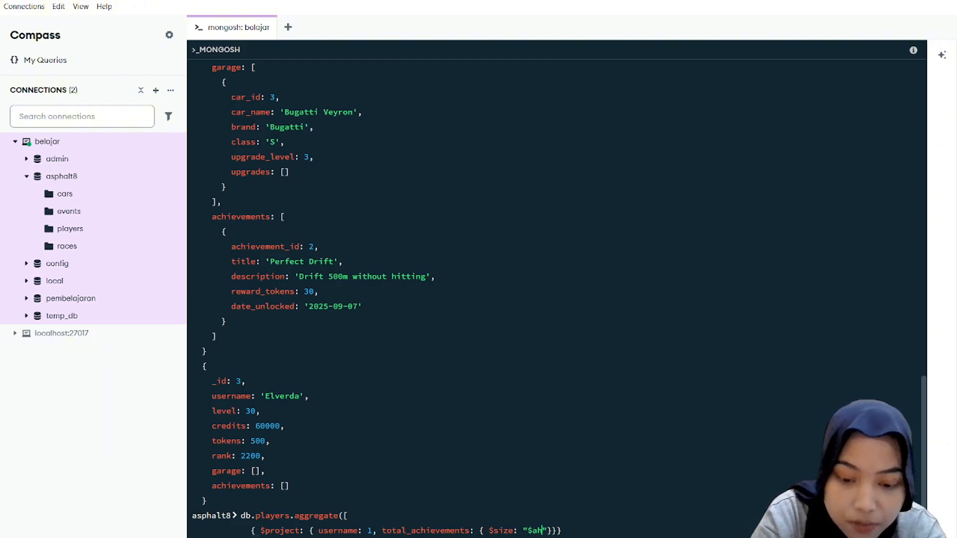
{"action": "type", "text": "ments"}
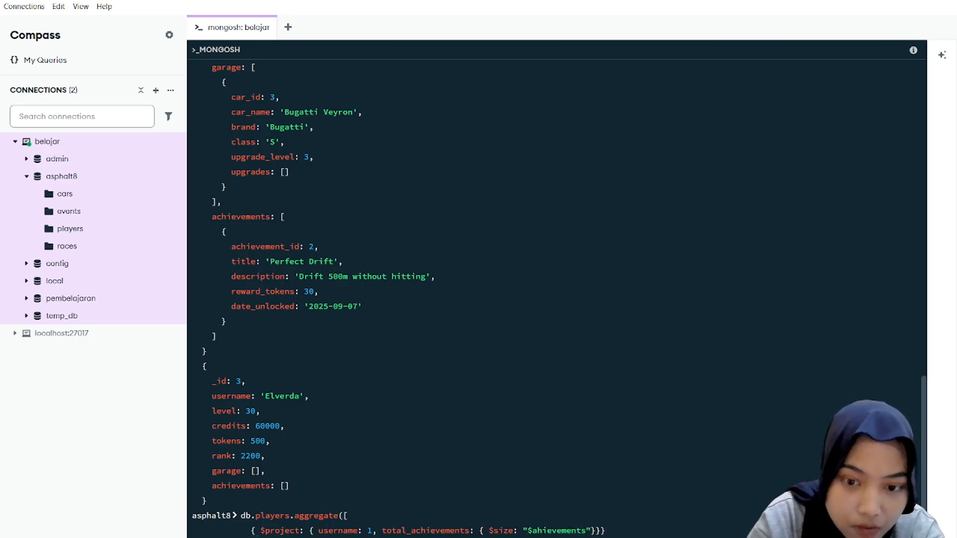
Step: Finish the $project stage with a comma after its closing braces and start a new line for the second stage
{"action": "key", "text": "Right"}
{"action": "key", "text": "Right"}
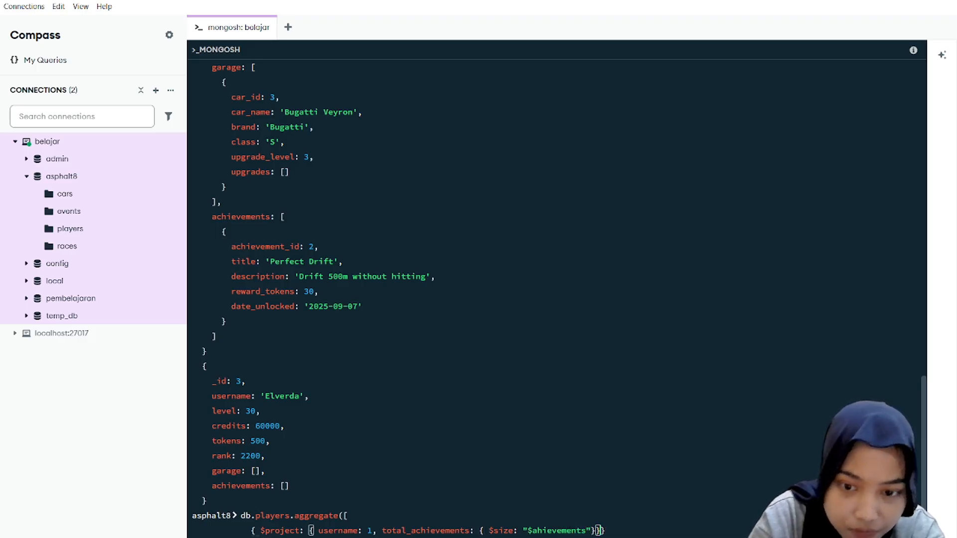
{"action": "key", "text": "Left"}
{"action": "key", "text": "Right"}
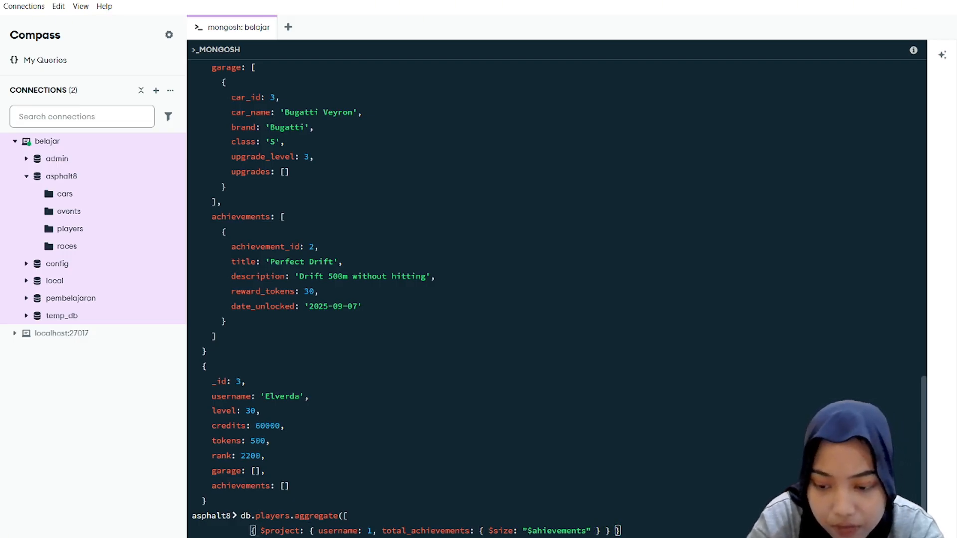
{"action": "key", "text": "Right"}
{"action": "type", "text": ","}
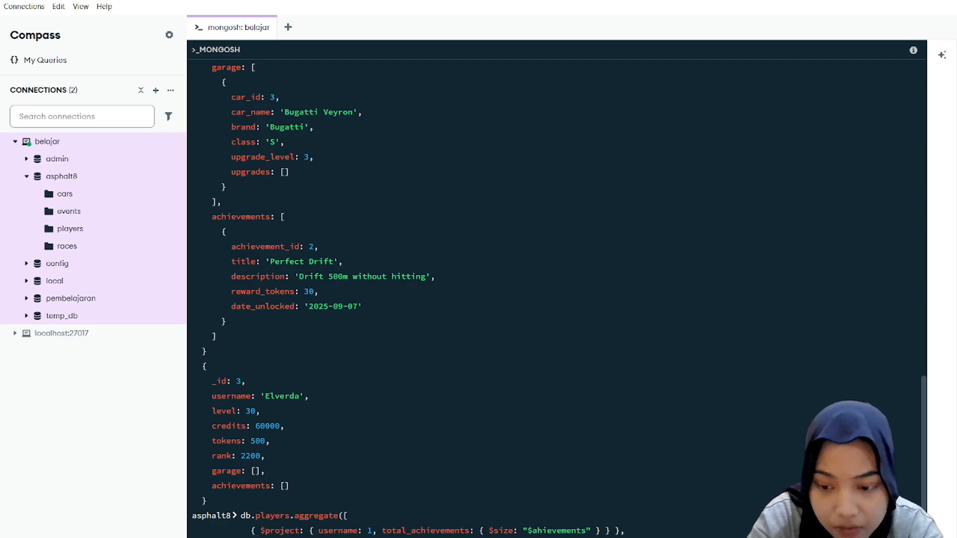
{"action": "key", "text": "Return"}
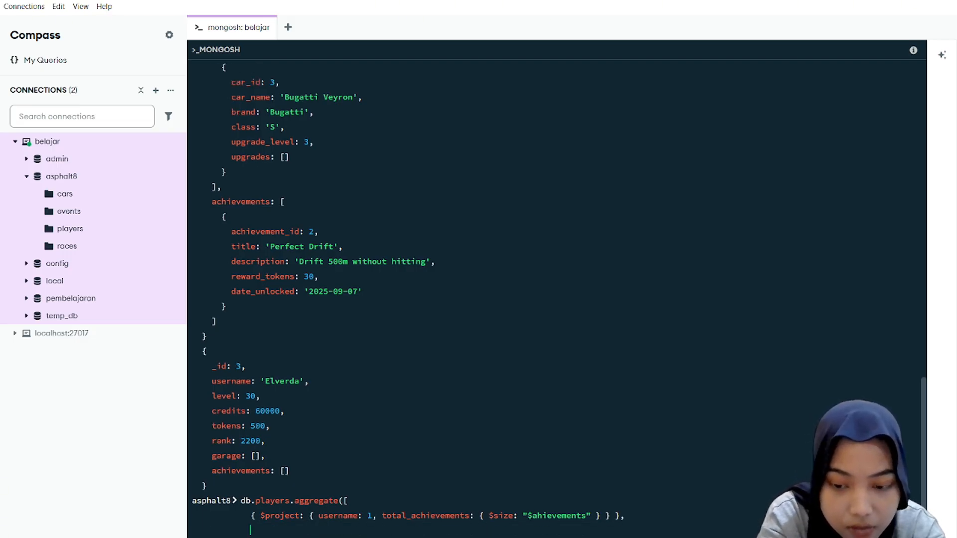
Step: Begin the second pipeline stage as a $sort stage and open its specification braces
{"action": "type", "text": "{"}
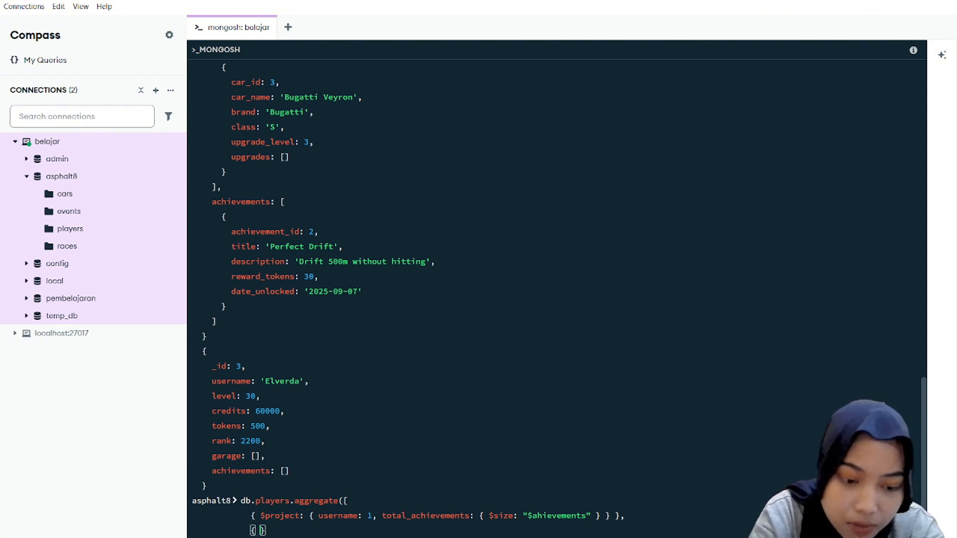
{"action": "type", "text": " $"}
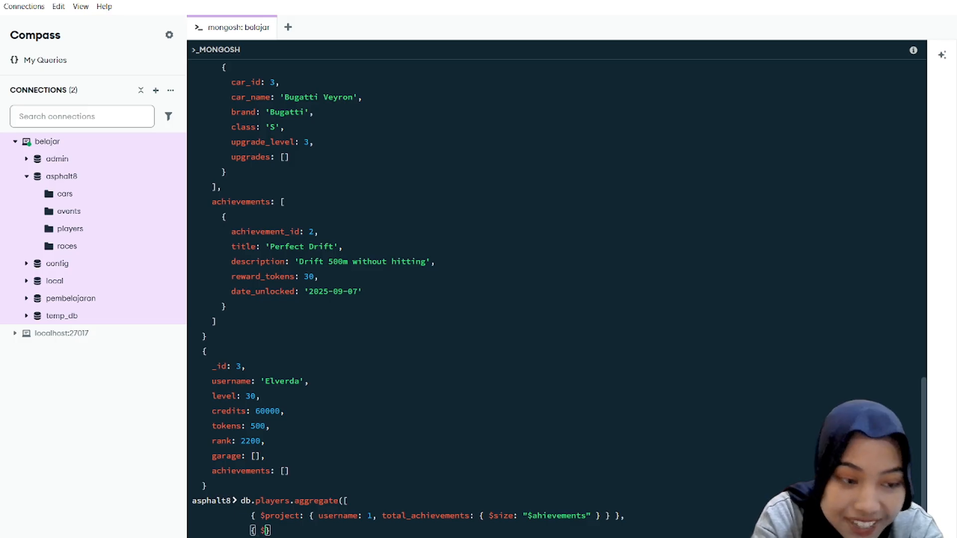
{"action": "type", "text": "sort"}
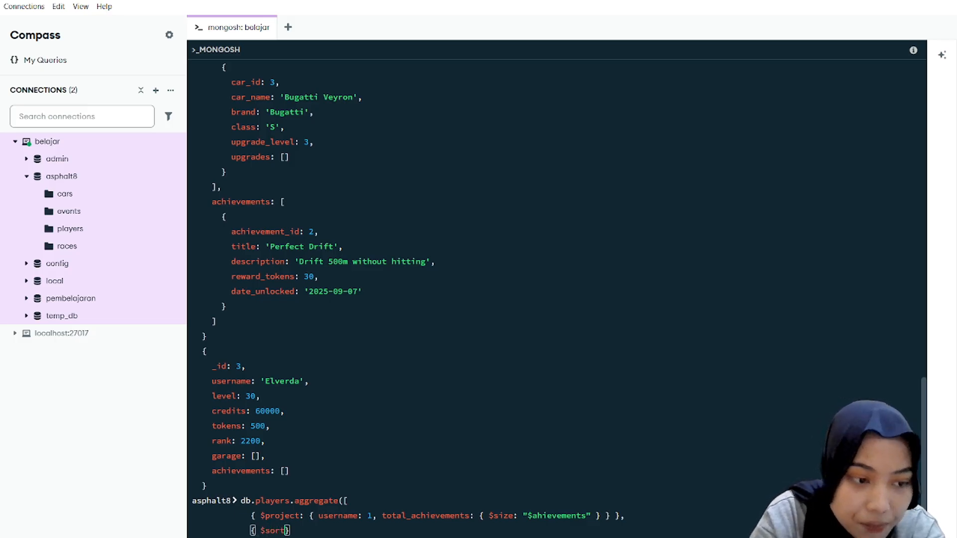
{"action": "type", "text": ": "}
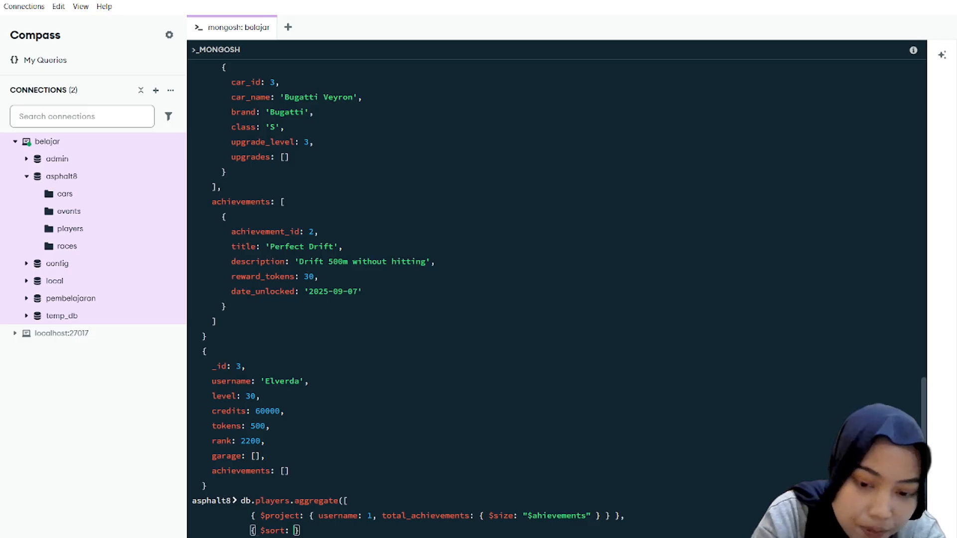
{"action": "type", "text": "{"}
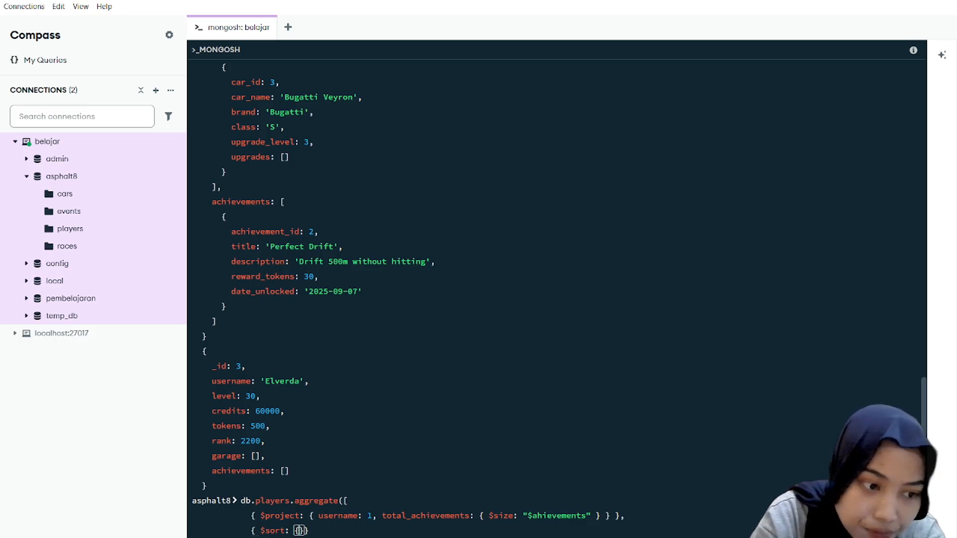
Step: Enter total_achievements as the sort key inside the $sort specification
{"action": "type", "text": " tota"}
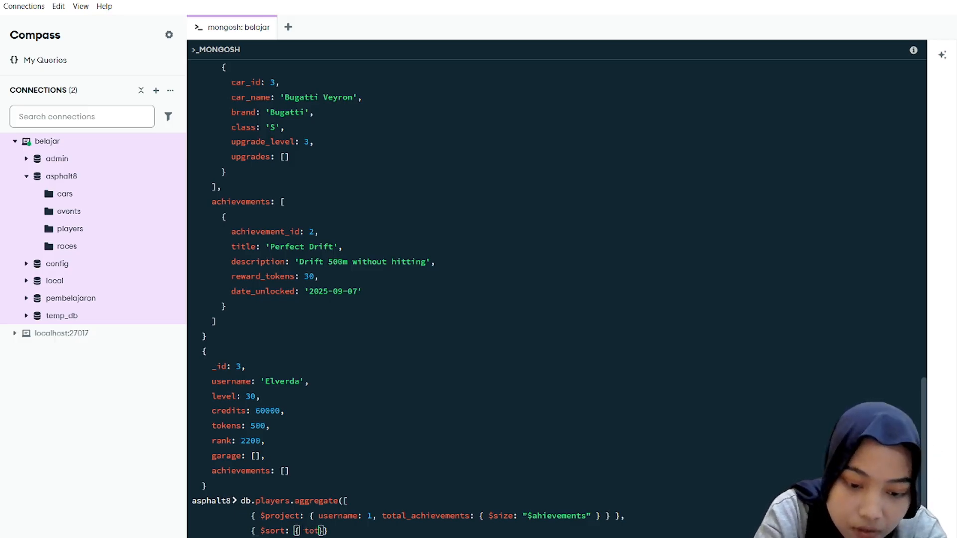
{"action": "type", "text": "l"}
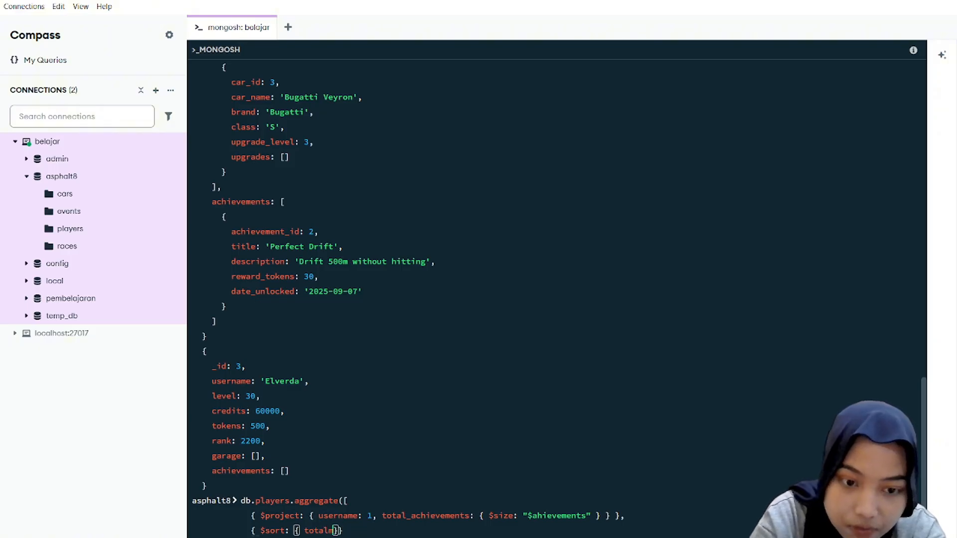
{"action": "type", "text": "_achi"}
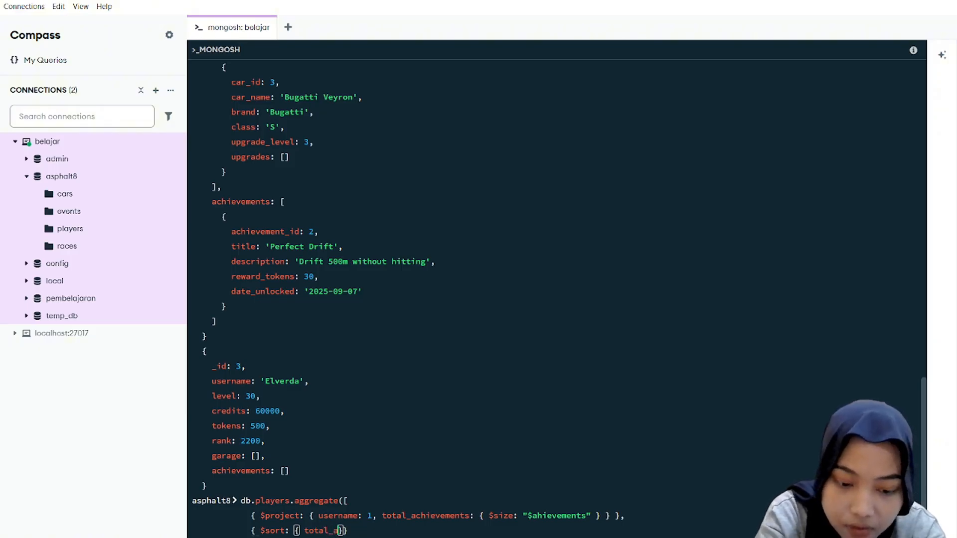
{"action": "type", "text": "evemn"}
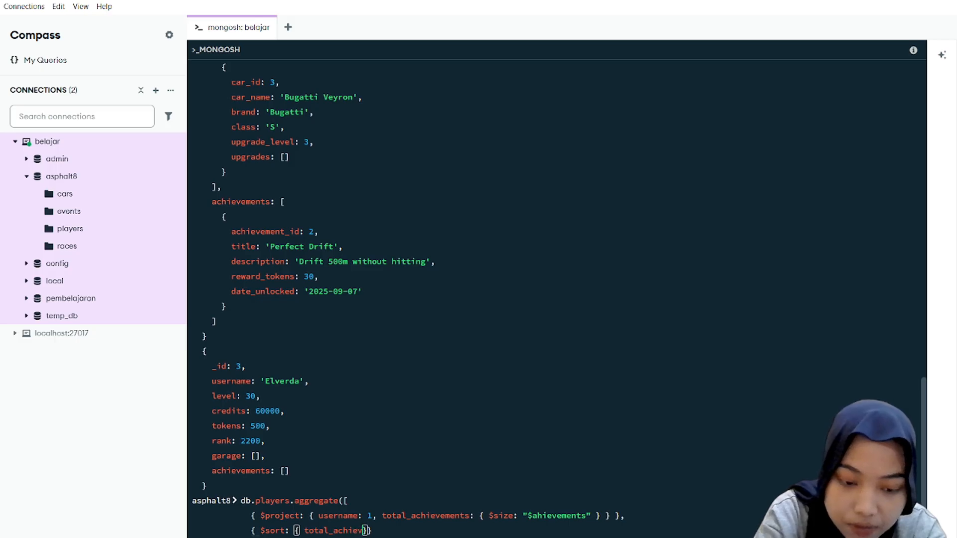
{"action": "key", "text": "BackSpace"}
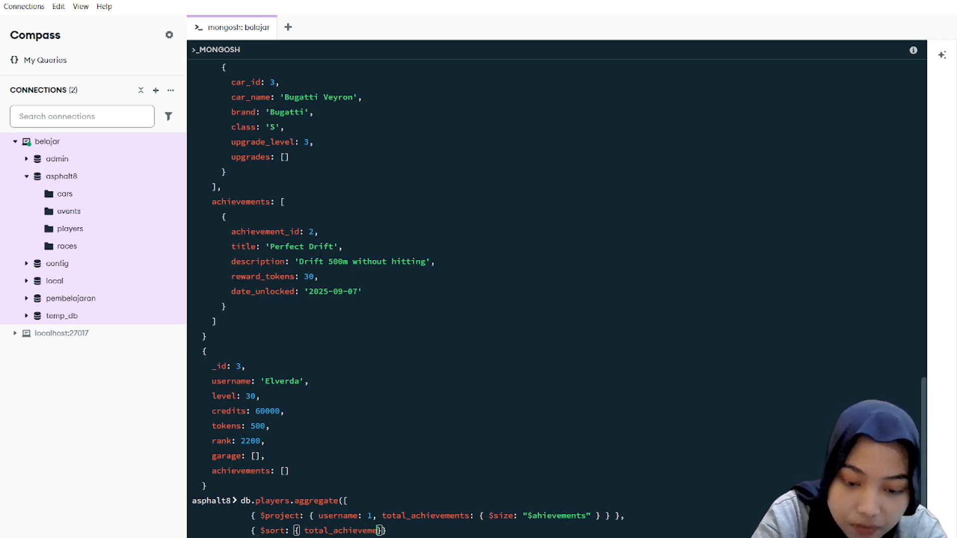
{"action": "type", "text": "ents"}
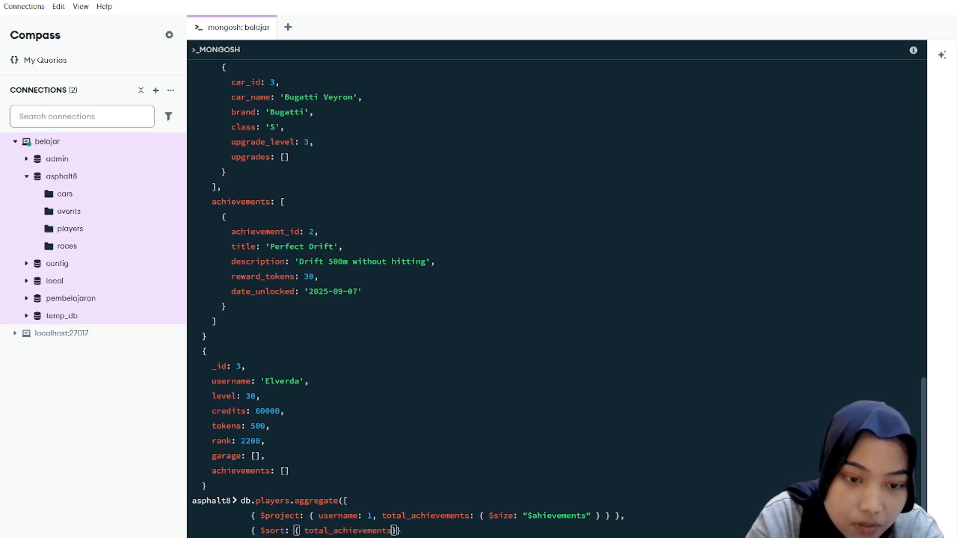
Step: Set total_achievements to -1 for descending order and finish the spacing of the $sort stage's closing braces
{"action": "type", "text": ": "}
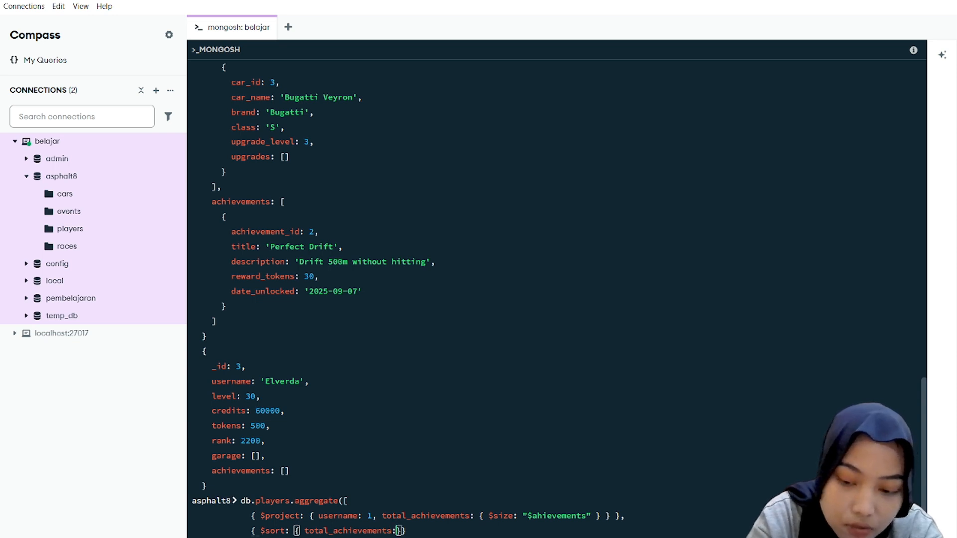
{"action": "type", "text": "-"}
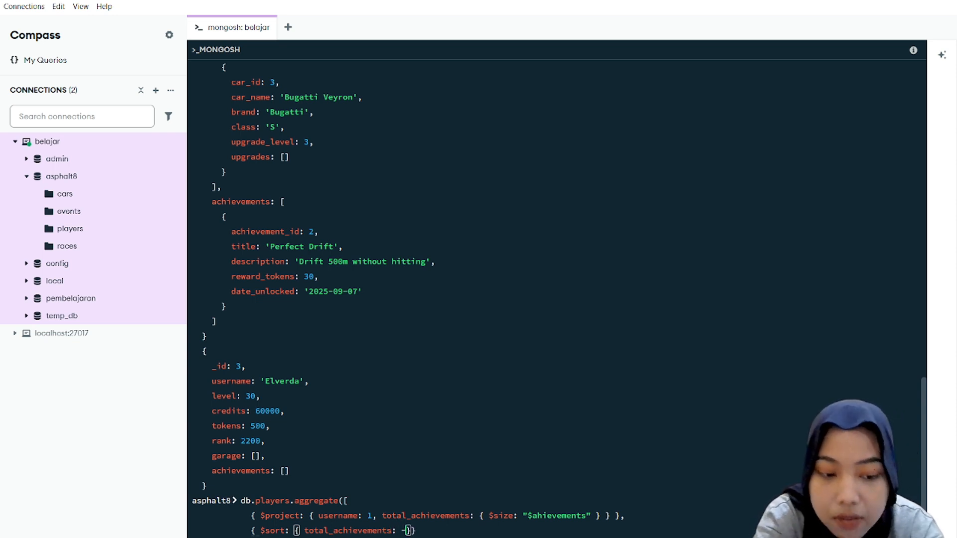
{"action": "type", "text": "1"}
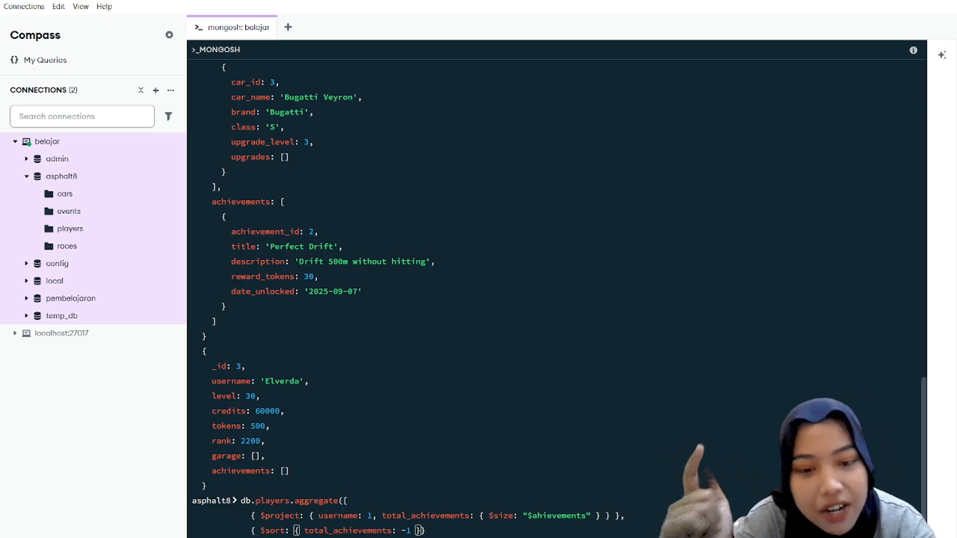
{"action": "key", "text": "Down"}
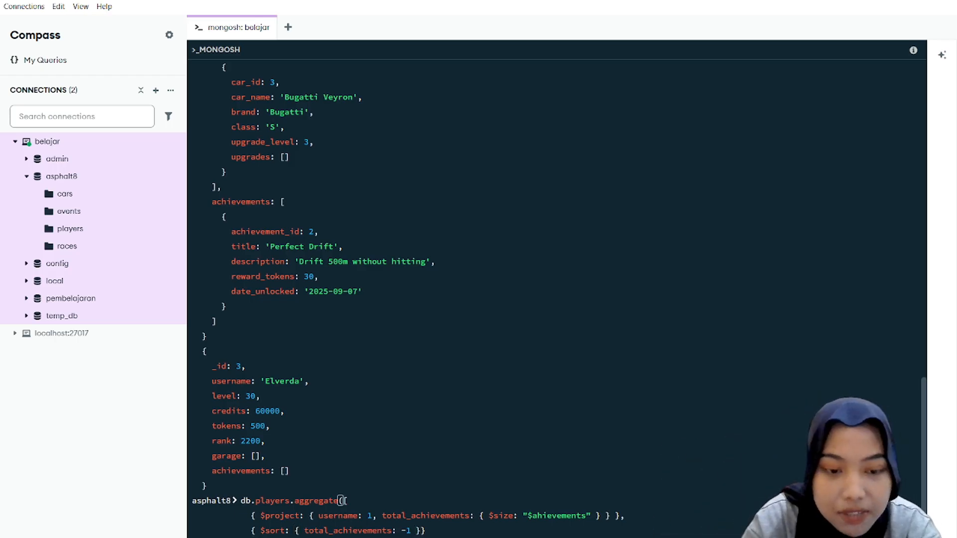
{"action": "key", "text": "Up"}
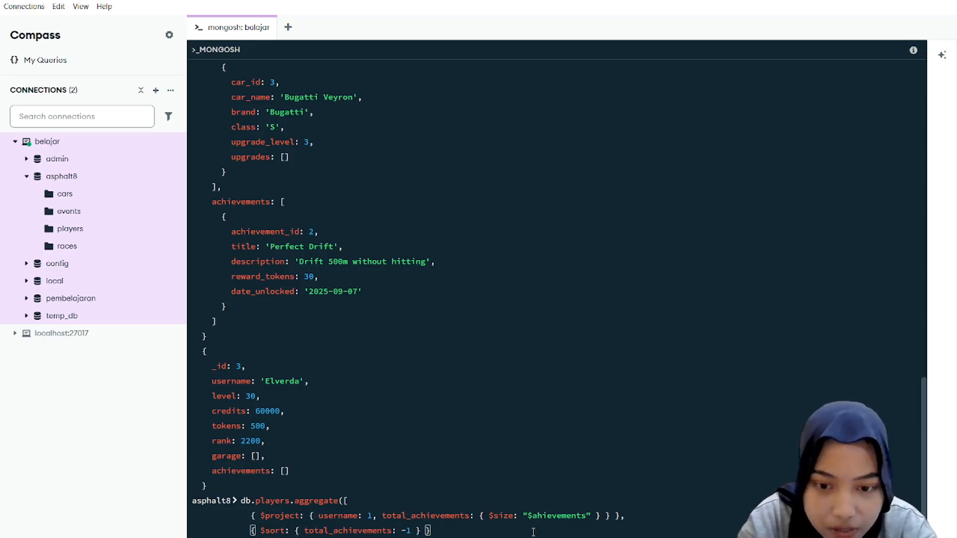
Step: Correct the $size field reference in the $project stage to "$achievements" and run the players aggregation
{"action": "left_click", "coordinate": [539, 518]}
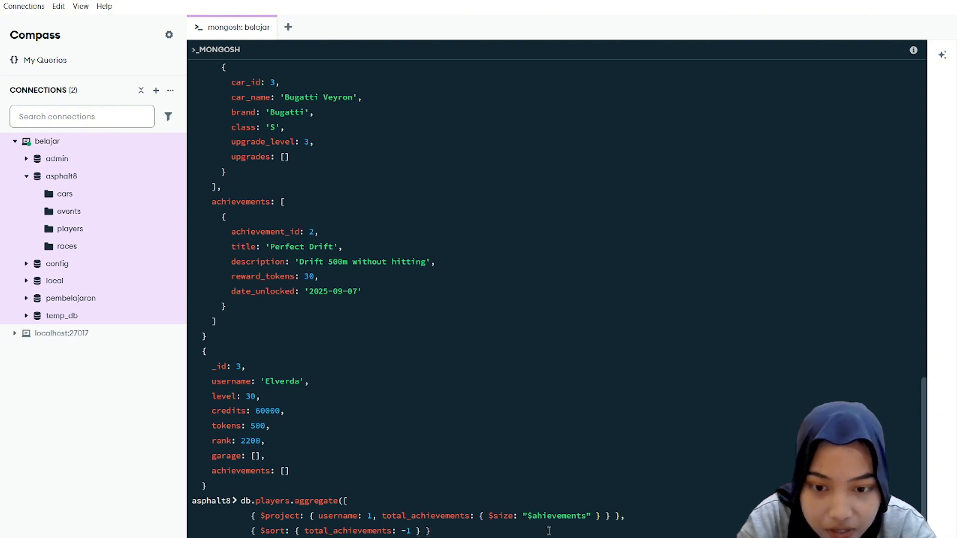
{"action": "type", "text": "c"}
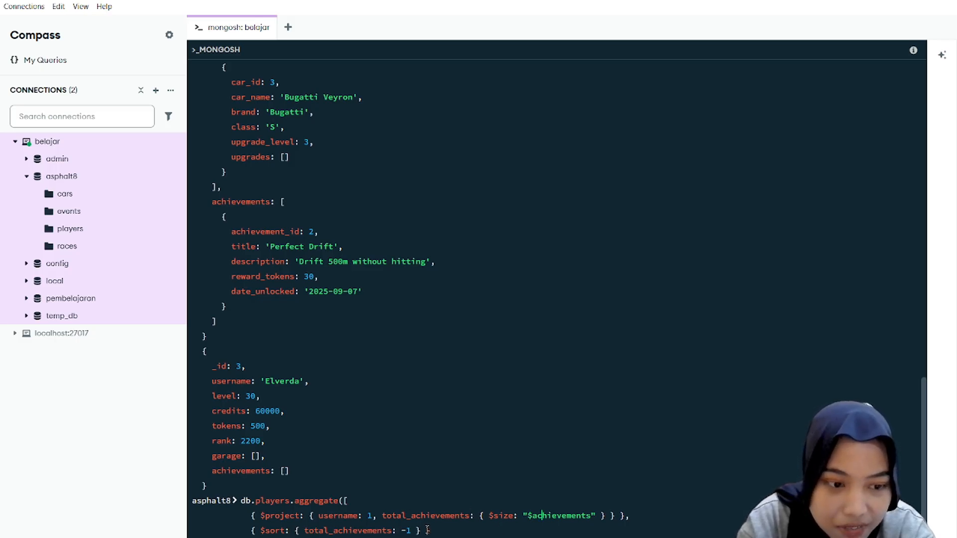
{"action": "left_click", "coordinate": [412, 537]}
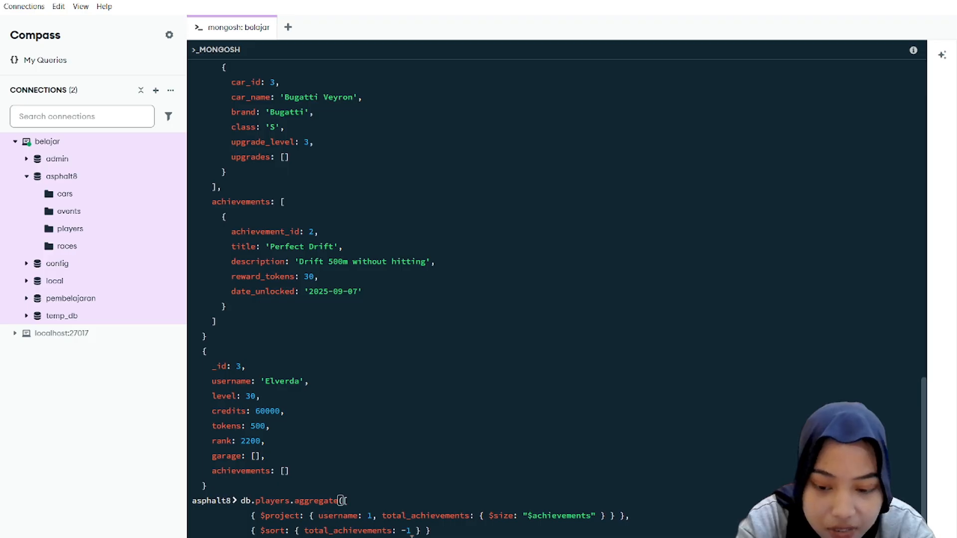
{"action": "key", "text": "Return"}
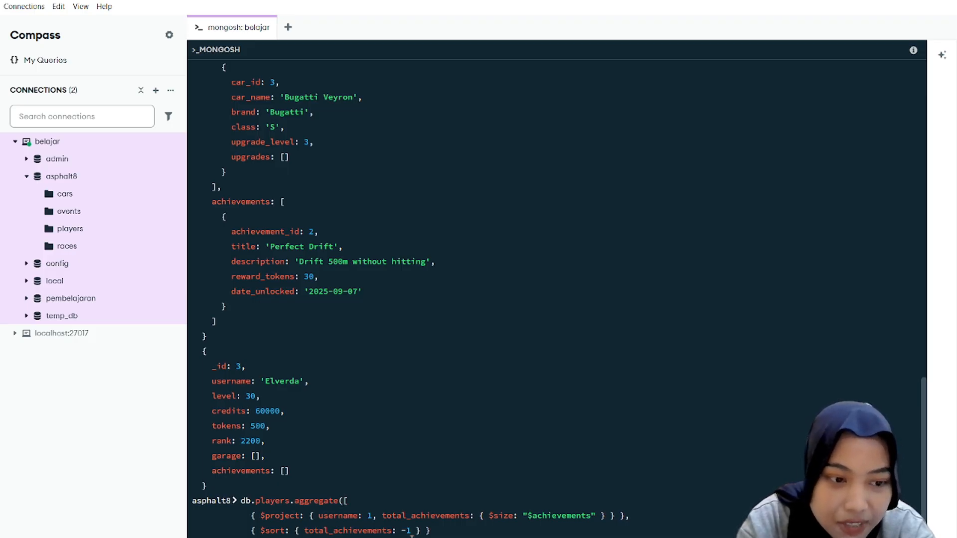
{"action": "key", "text": "Return"}
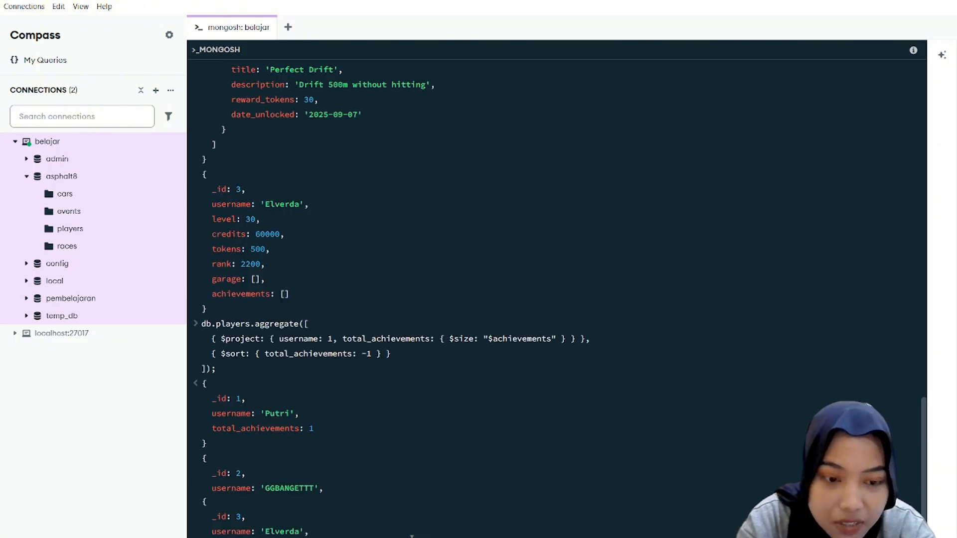
Step: Examine the aggregation output against the $project and $sort stages, highlighting the stage code for comparison
{"action": "scroll", "coordinate": [391, 394], "scroll_direction": "down", "scroll_amount": 2}
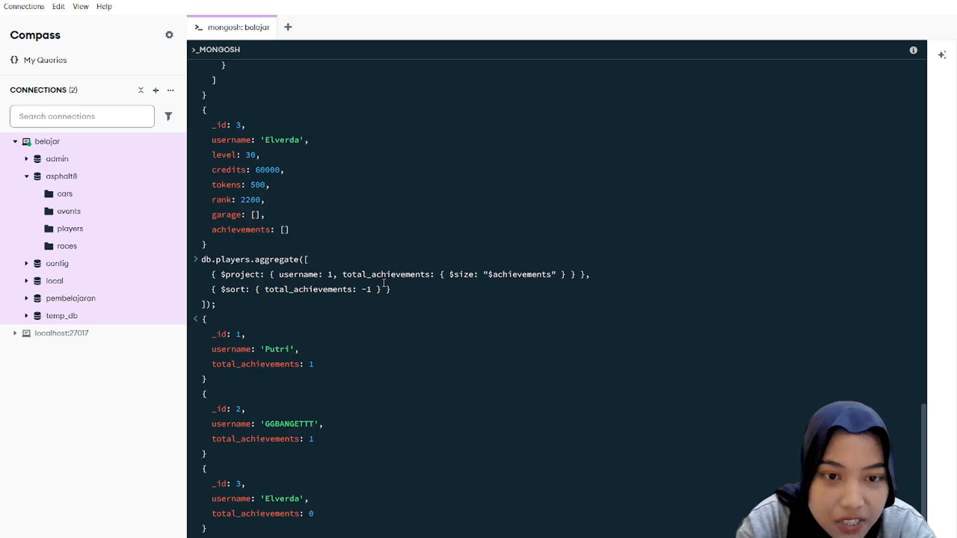
{"action": "left_click_drag", "start_coordinate": [212, 289], "coordinate": [392, 290]}
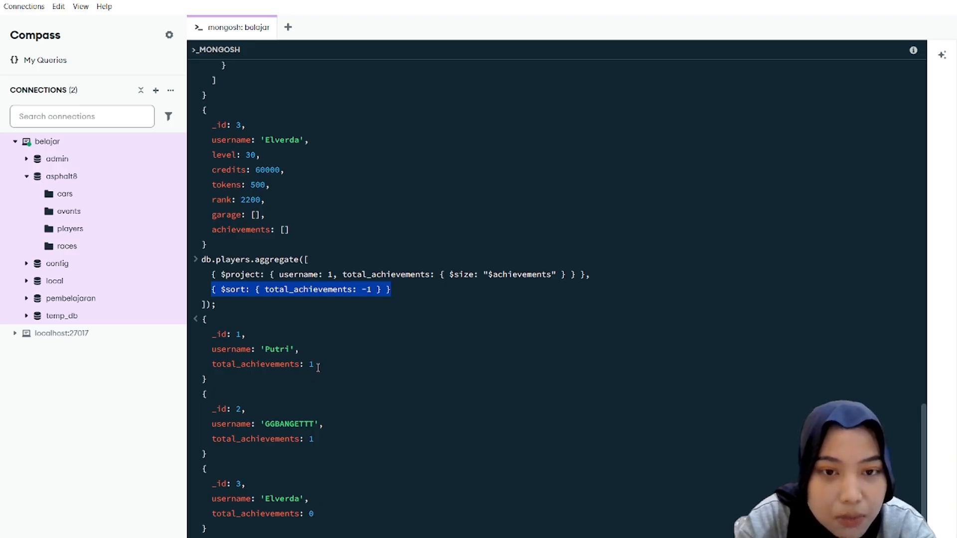
{"action": "left_click", "coordinate": [273, 276]}
{"action": "left_click_drag", "start_coordinate": [274, 275], "coordinate": [343, 290]}
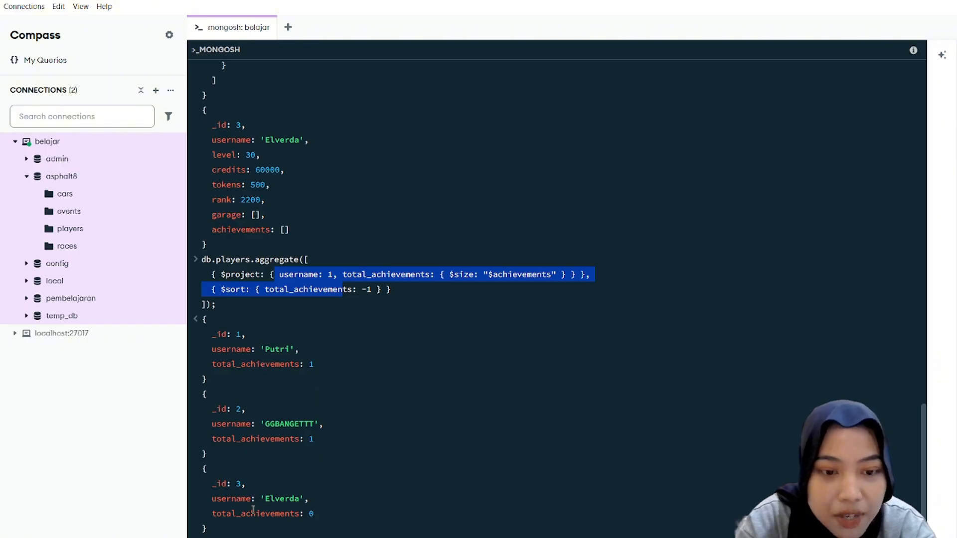
{"action": "left_click", "coordinate": [287, 454]}
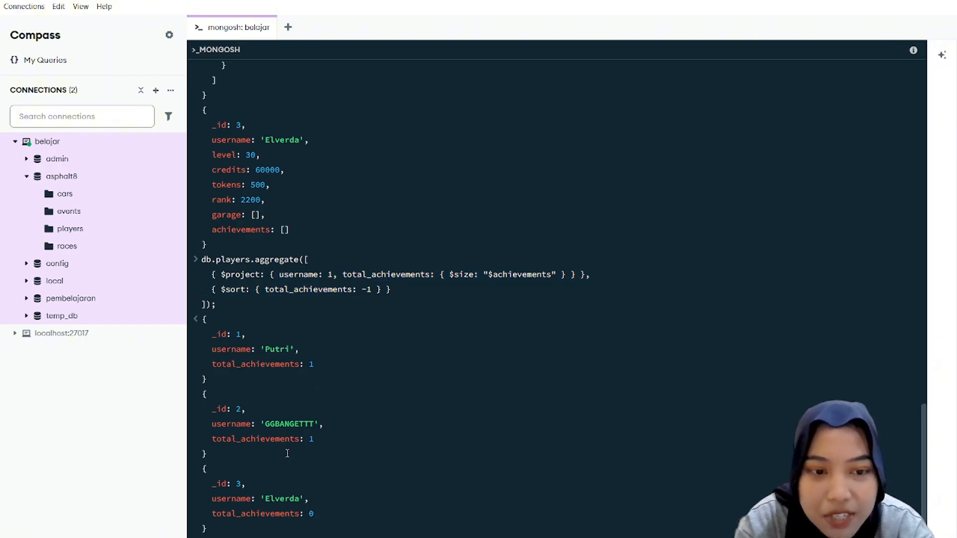